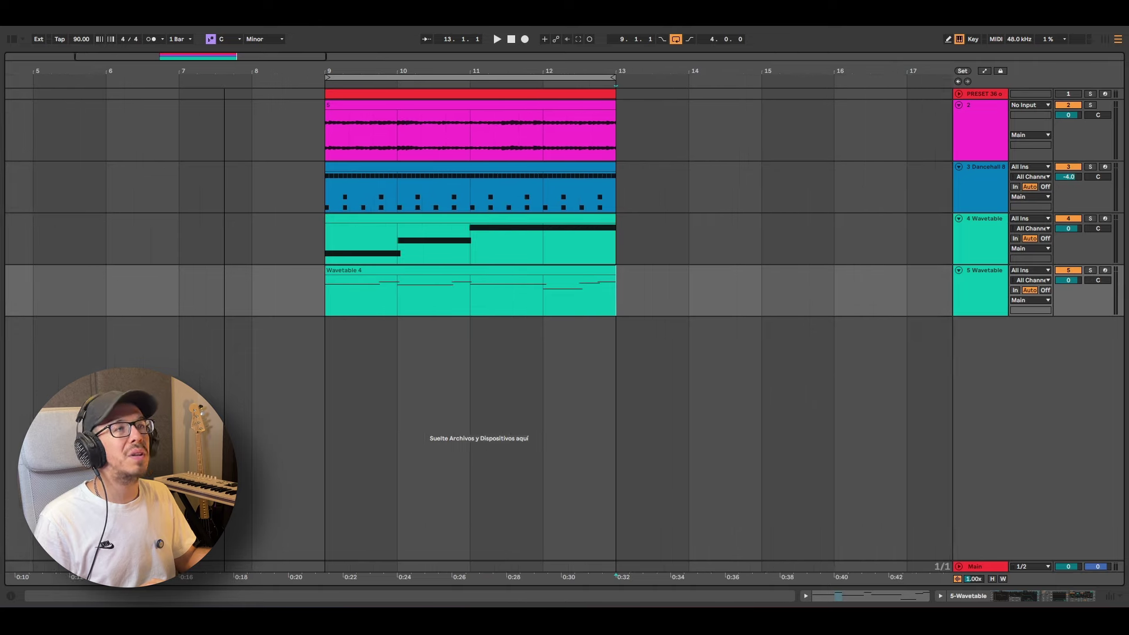
- Select the audio clip on track 2 from bar 9 to 13, solo the track and play it
left_click_drag(316, 146, 570, 136)
left_click(1094, 106)
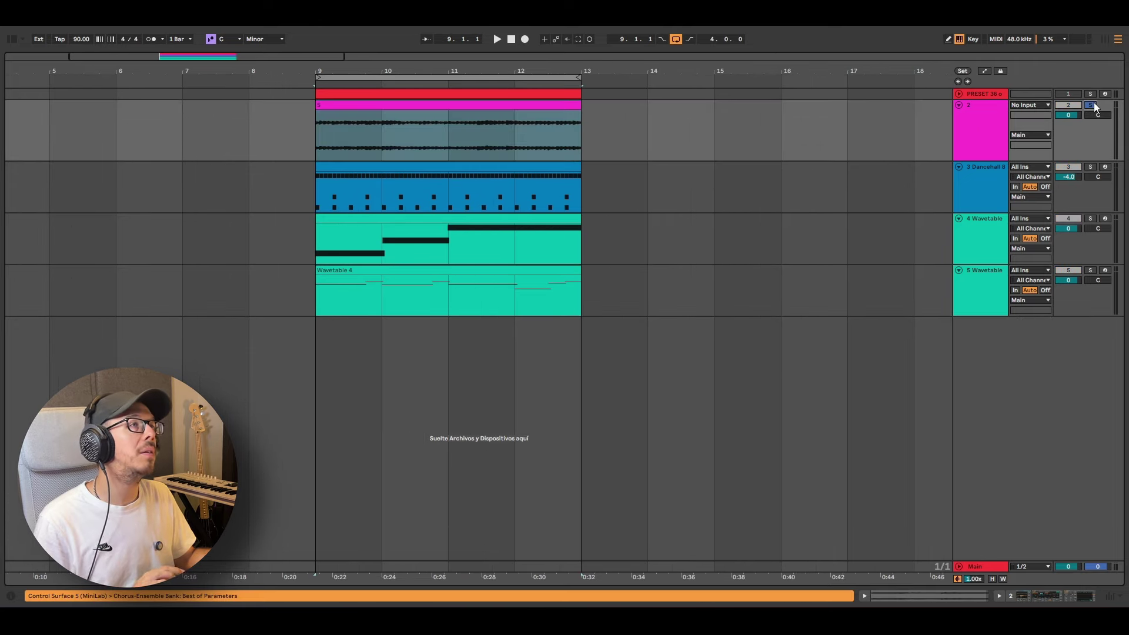
key("space")
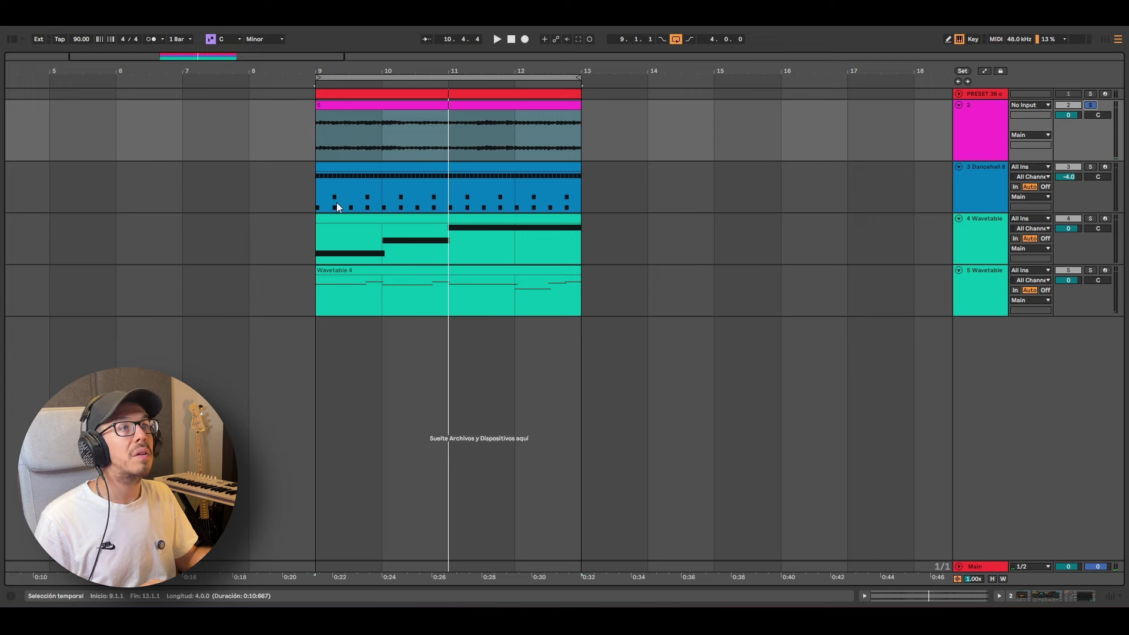
- Solo the Dancehall kit track together with the audio track and listen to both from bar 9
left_click(307, 203)
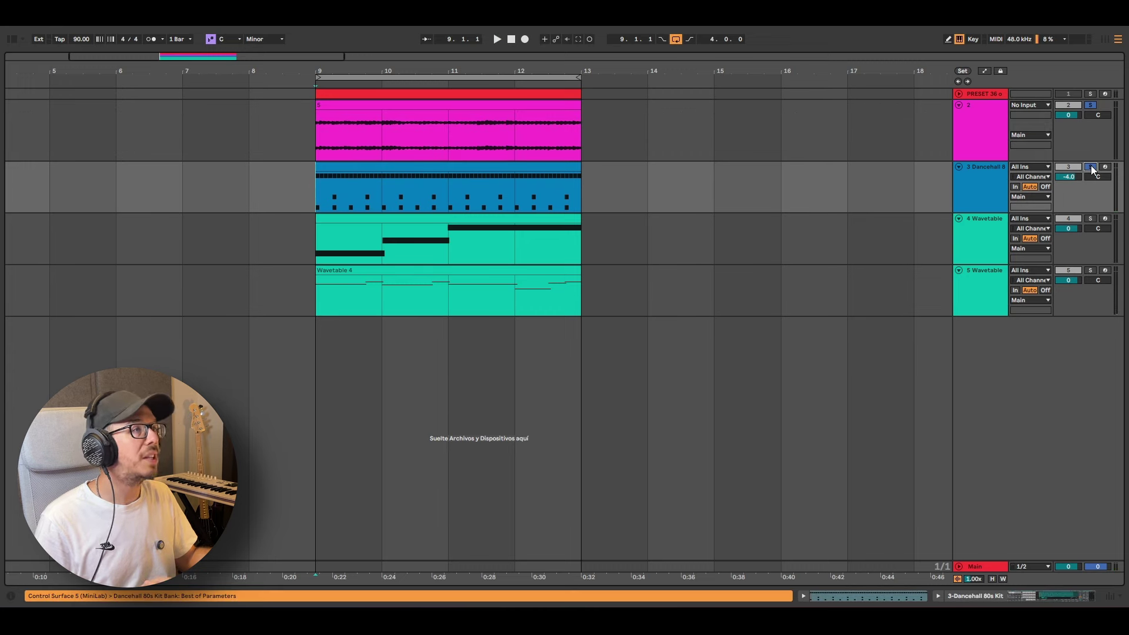
key("space")
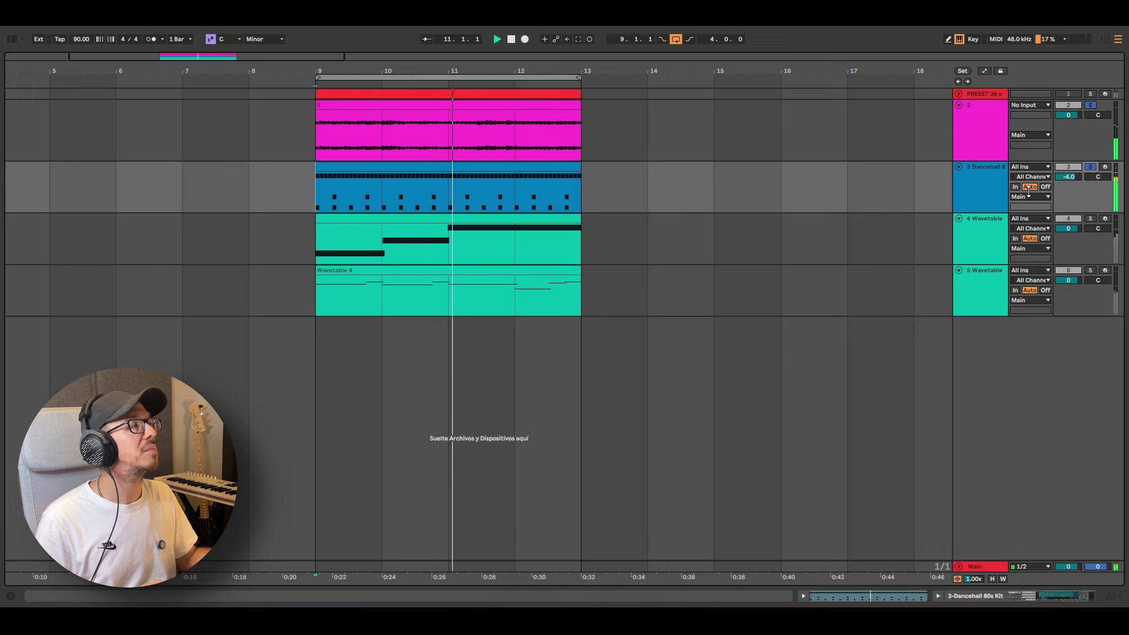
key("space")
- Open the Dancehall drum clip in the note editor and enlarge the editor to inspect the full pattern
double_click(997, 192)
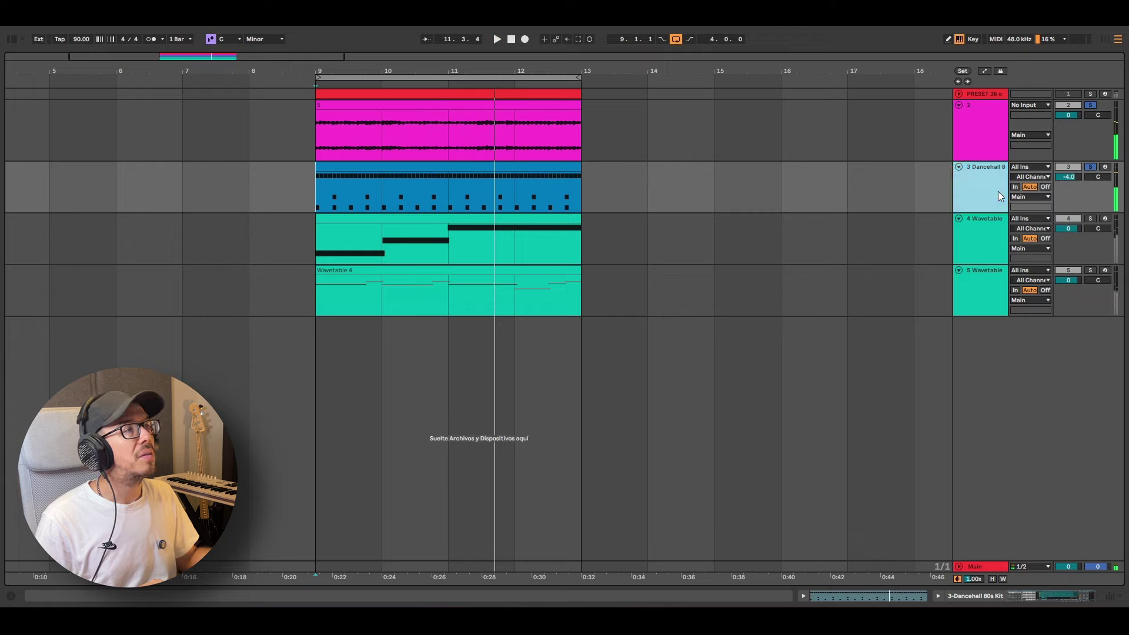
left_click(426, 165)
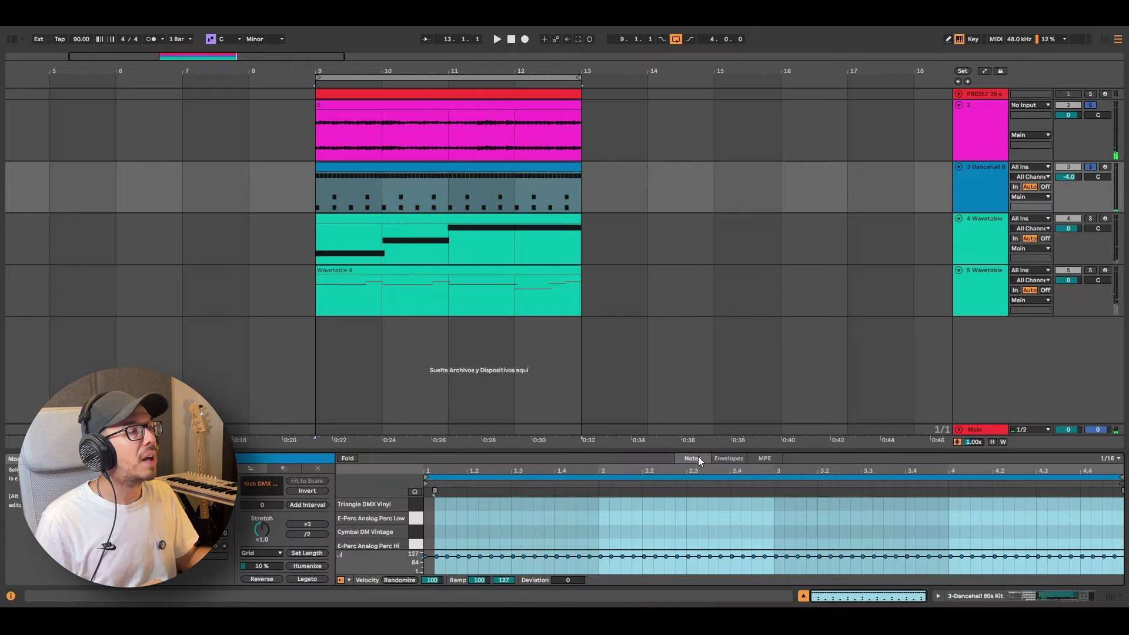
left_click_drag(680, 449, 659, 203)
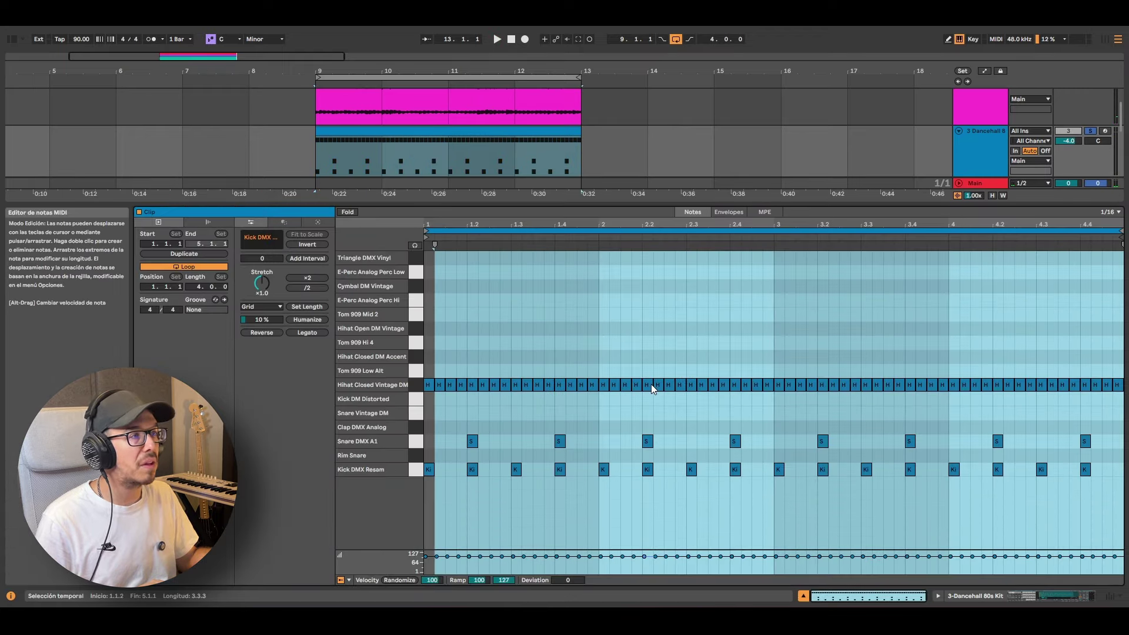
left_click(598, 341)
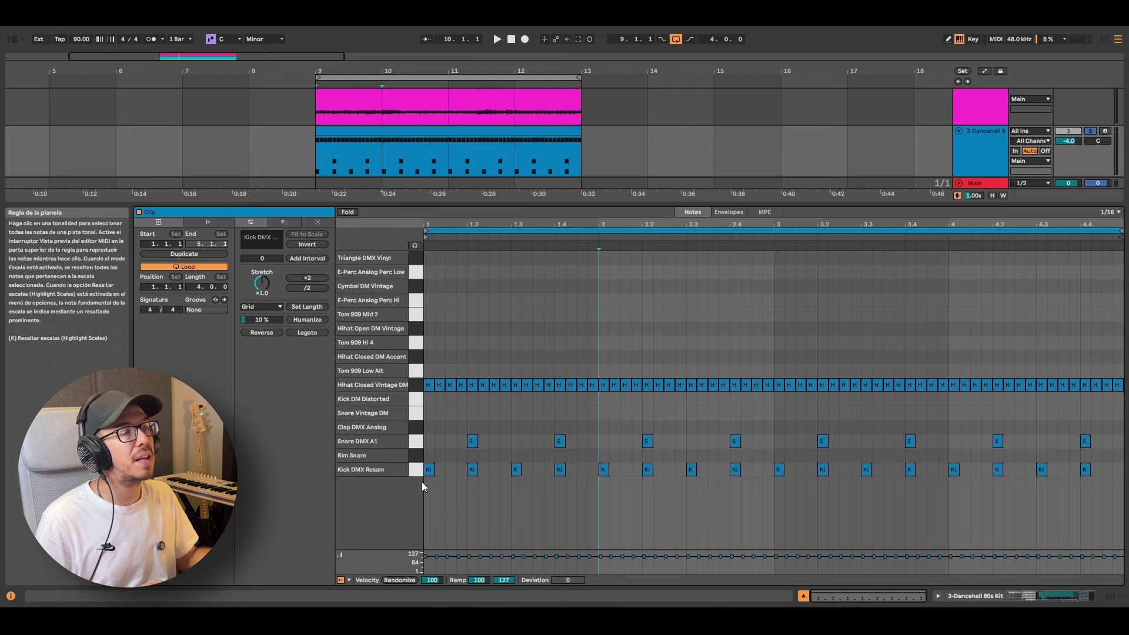
- Add track 4 Wavetable to the soloed tracks, show its clip notes and play from bar 10
scroll(1035, 135, "down", 3)
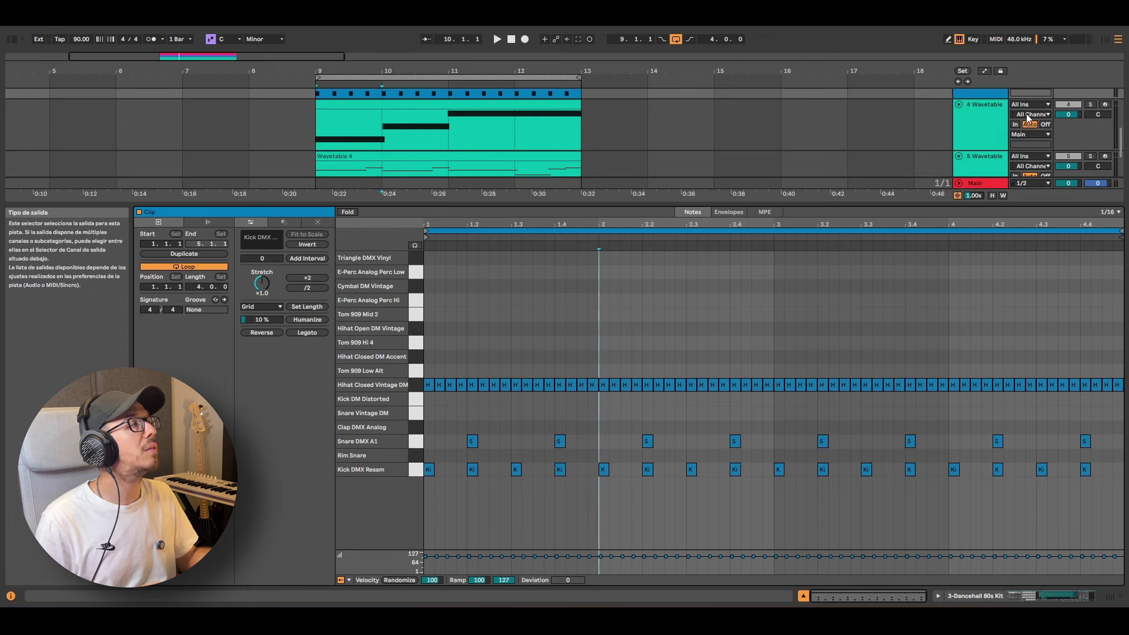
left_click(1091, 104)
left_click(997, 122)
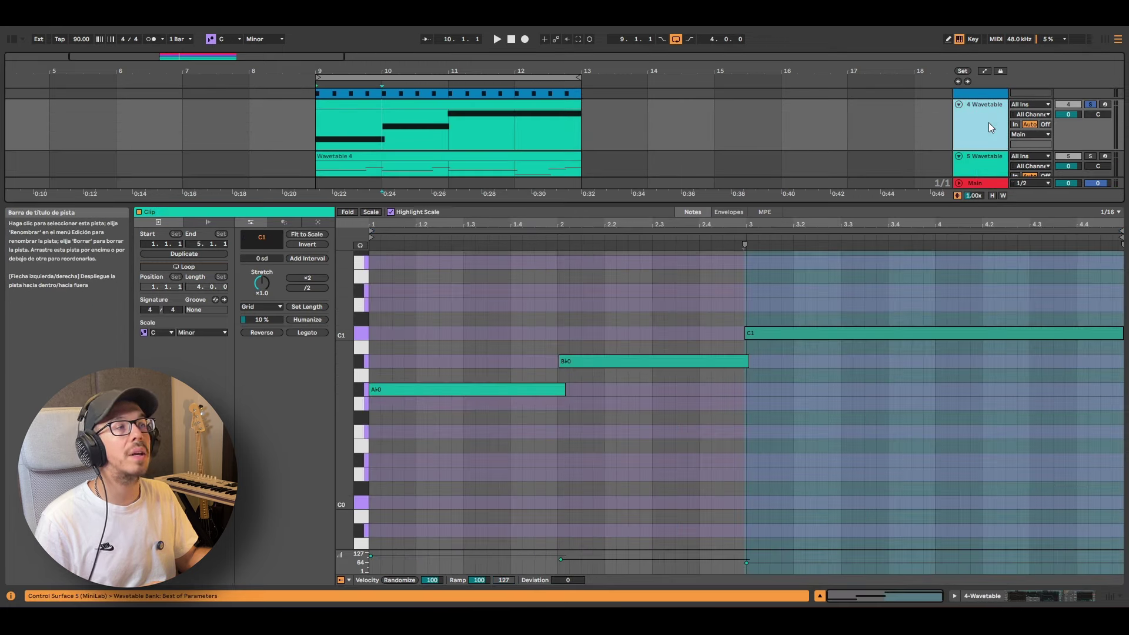
key("space")
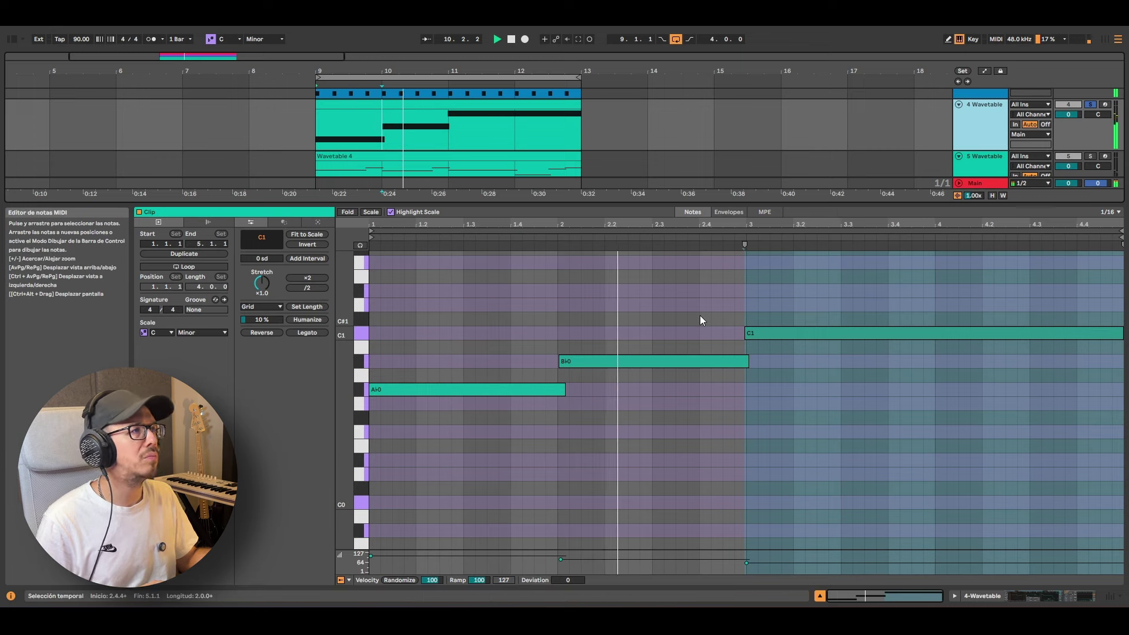
- Reduce the note editor's height, add track 5 Wavetable to the soloed tracks and listen to the full loop
left_click_drag(736, 205, 731, 307)
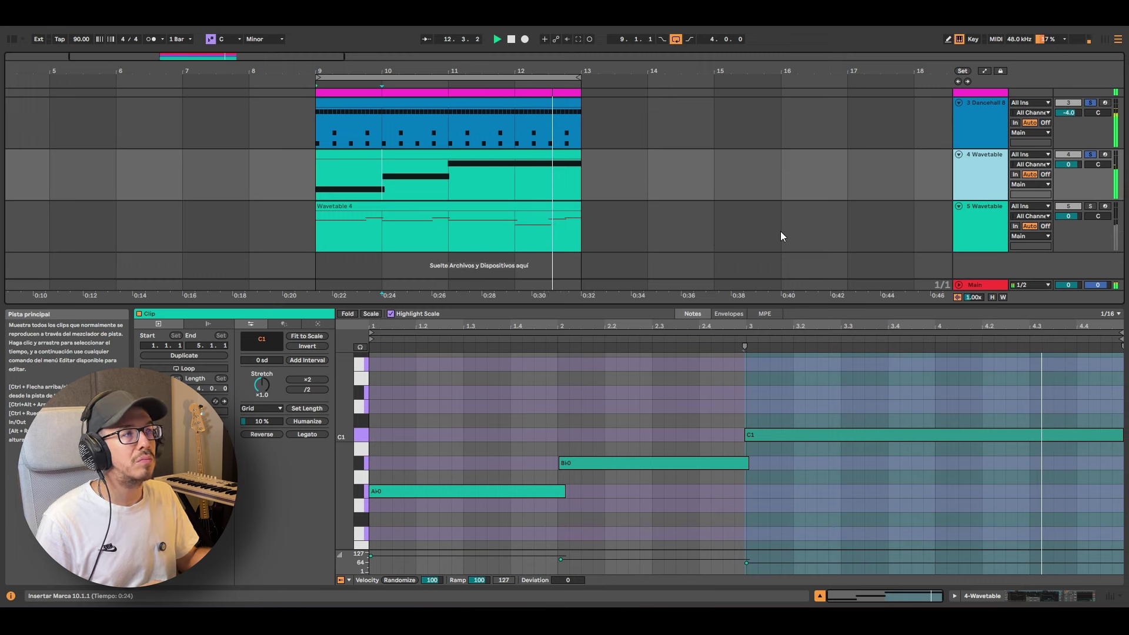
left_click(1090, 206)
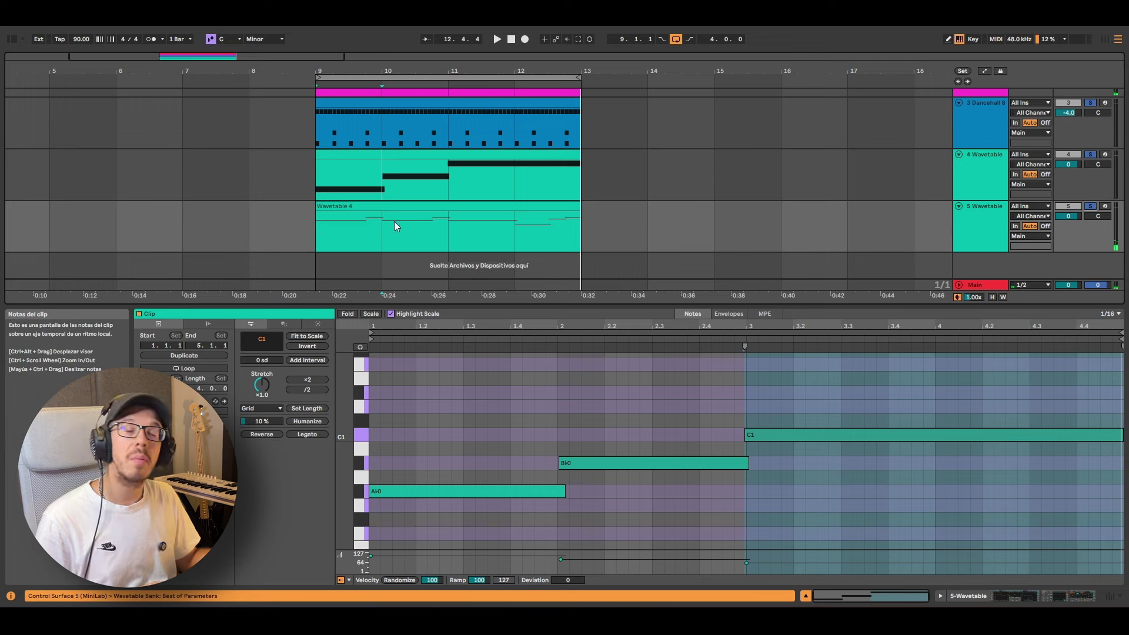
key("space")
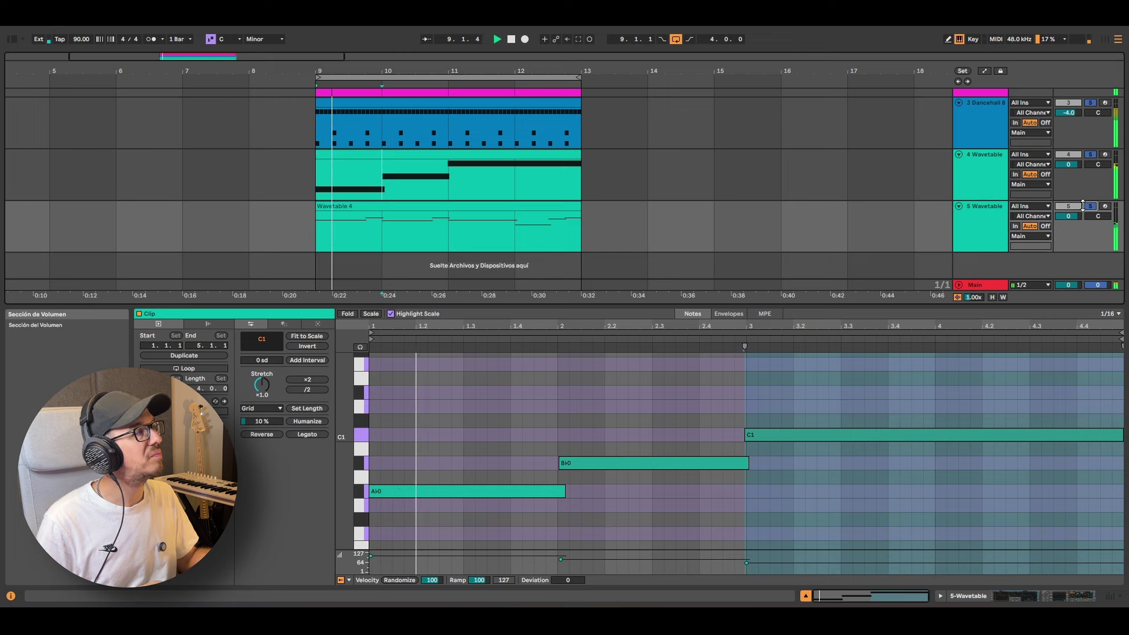
- Take all tracks out of solo and shrink the note editor to free up the arrangement
scroll(817, 187, "up", 3)
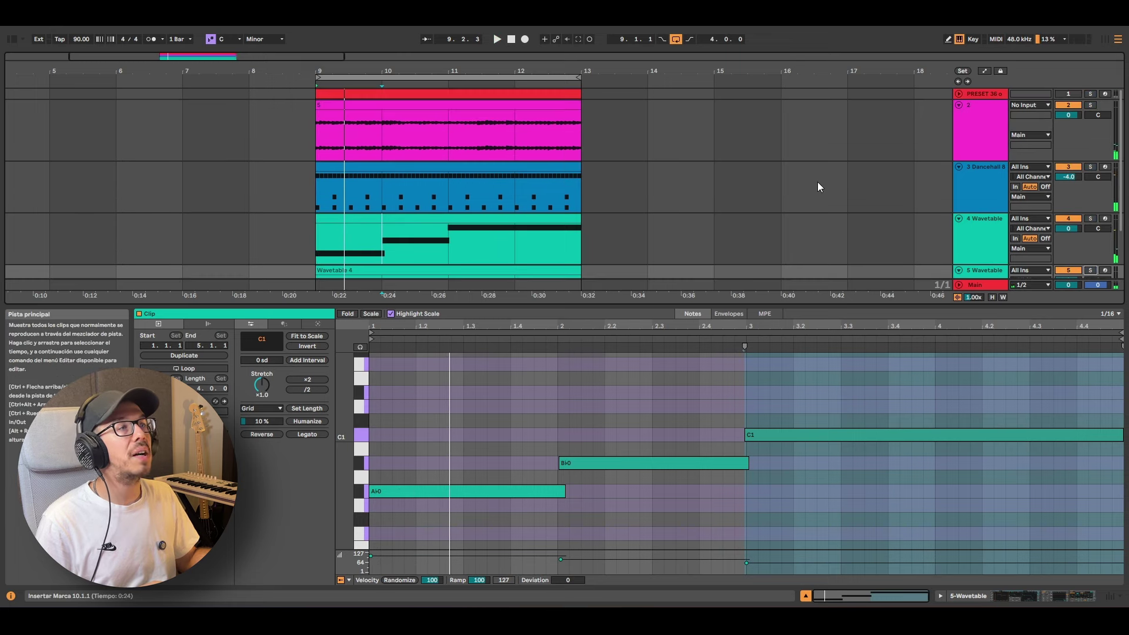
left_click_drag(780, 305, 796, 491)
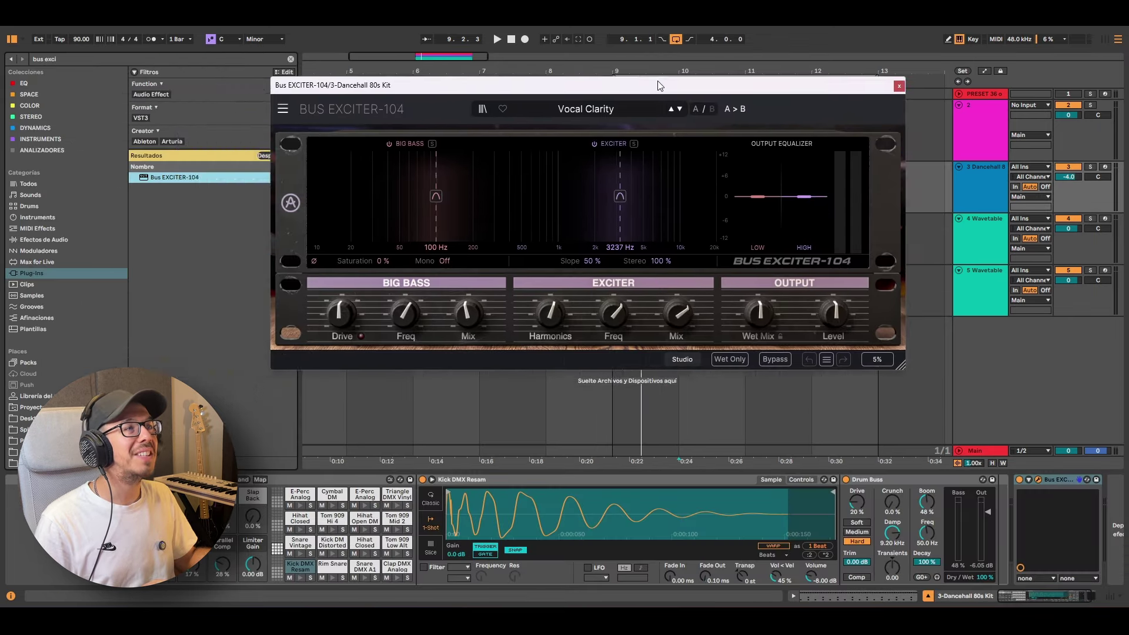
- Set the Big Bass frequency to 56 Hz on the drum track's Bus EXCITER-104 and turn the Big Bass mix fully down
left_click_drag(659, 85, 523, 78)
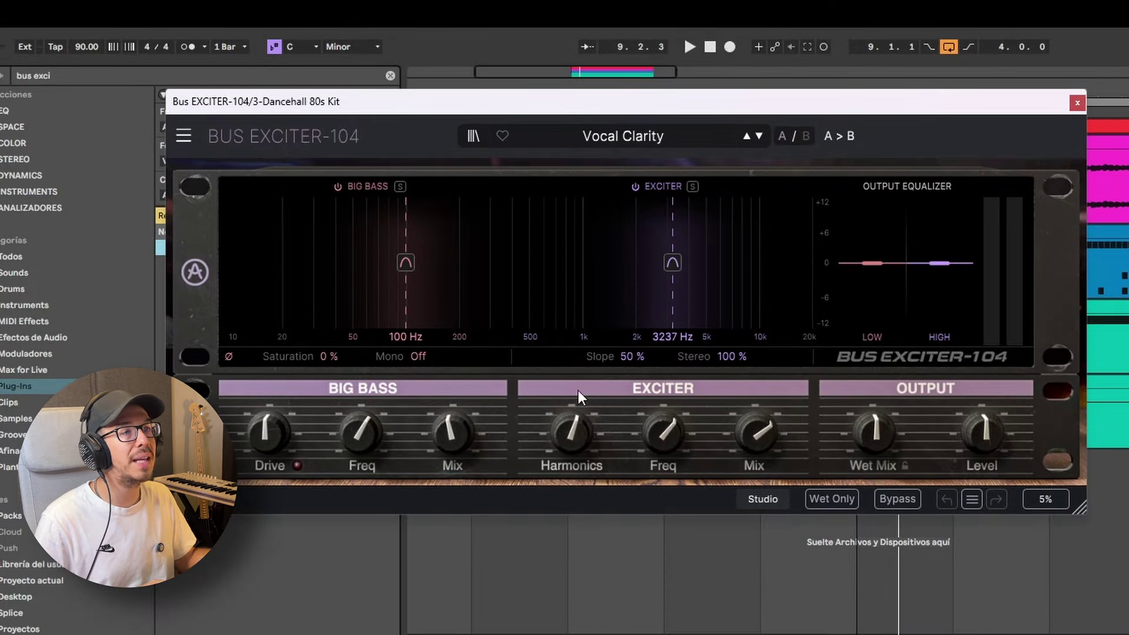
mouse_move(340, 446)
left_mouse_down()
mouse_move(340, 471)
mouse_move(353, 419)
mouse_move(354, 436)
left_mouse_up()
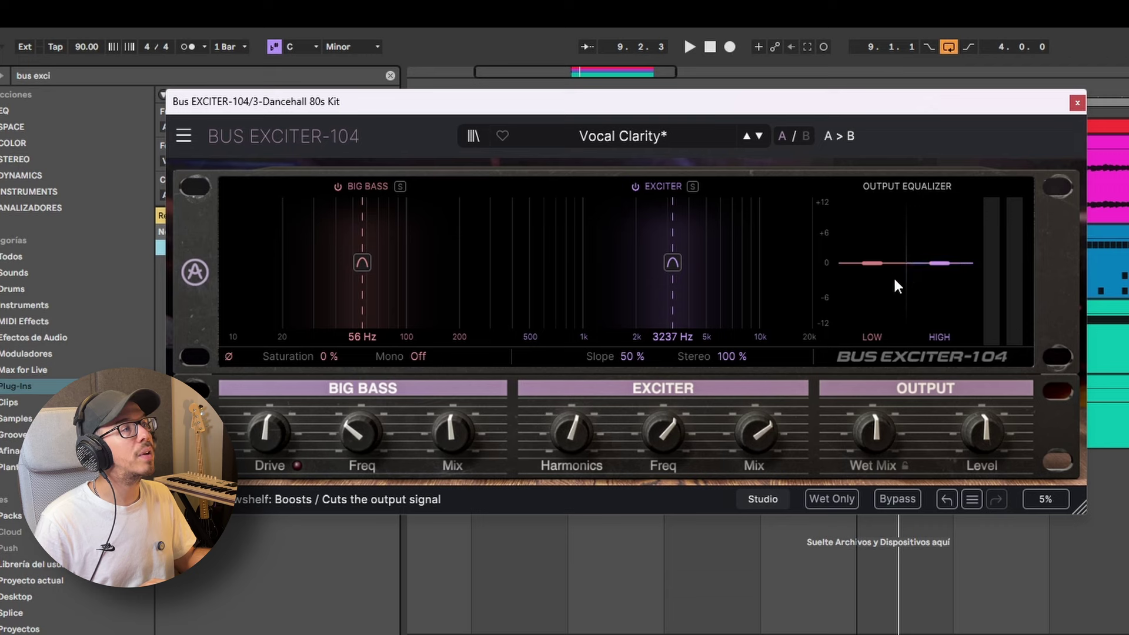
left_click_drag(880, 263, 880, 275)
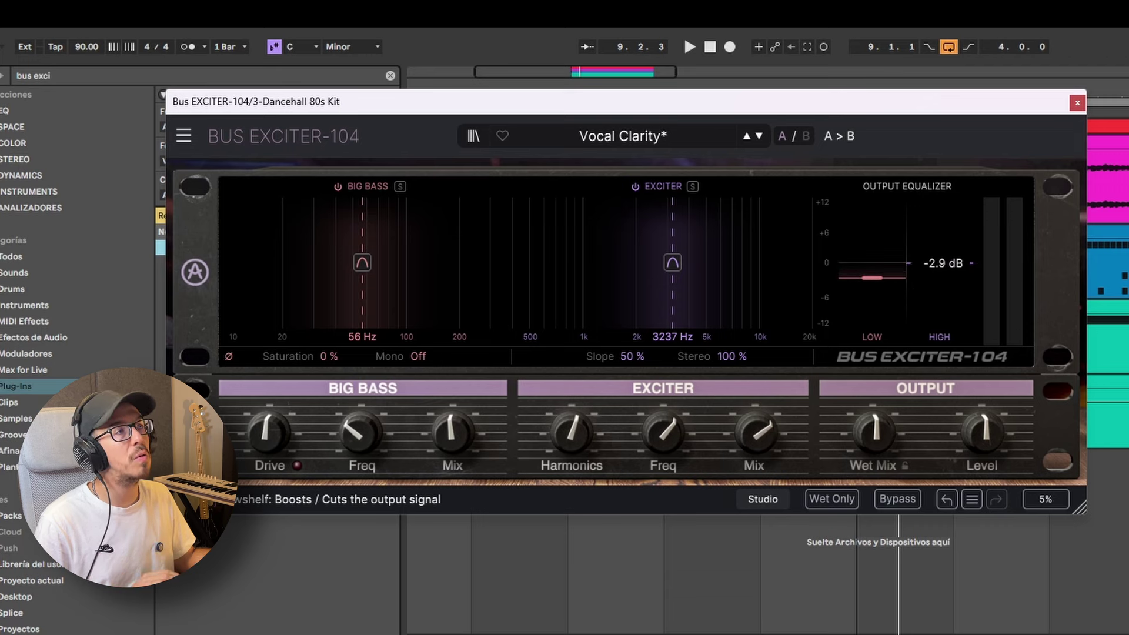
left_click_drag(872, 277, 872, 263)
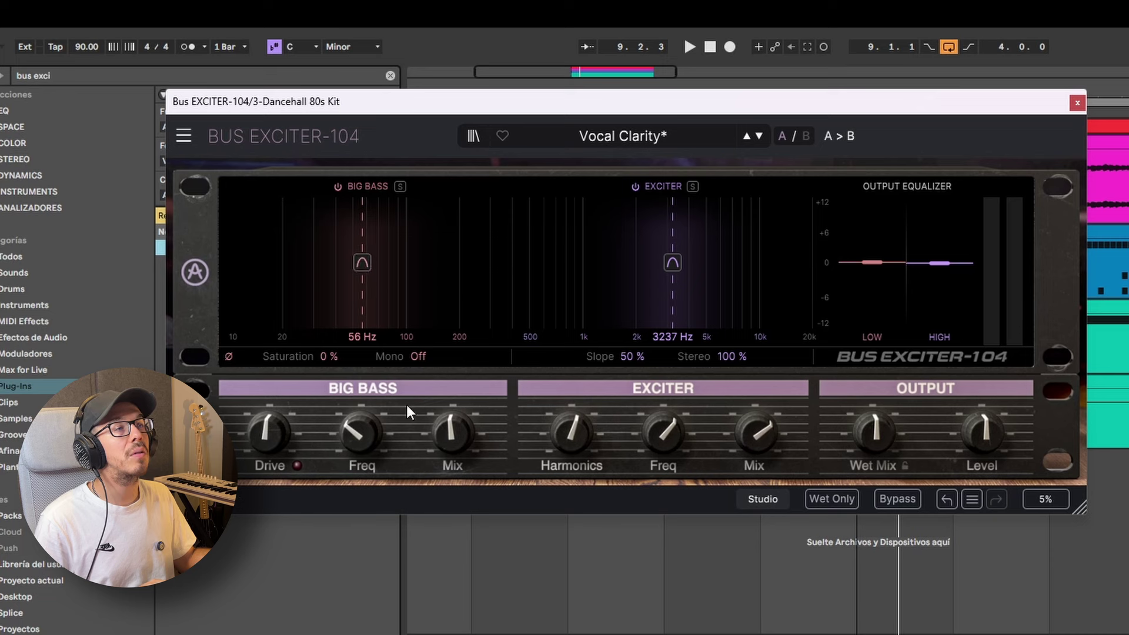
left_click_drag(451, 432, 451, 482)
- Start playback and try an Exciter frequency of 5182 Hz with a higher Exciter mix
mouse_move(672, 262)
left_mouse_down()
mouse_move(645, 263)
mouse_move(697, 262)
mouse_move(674, 262)
left_mouse_up()
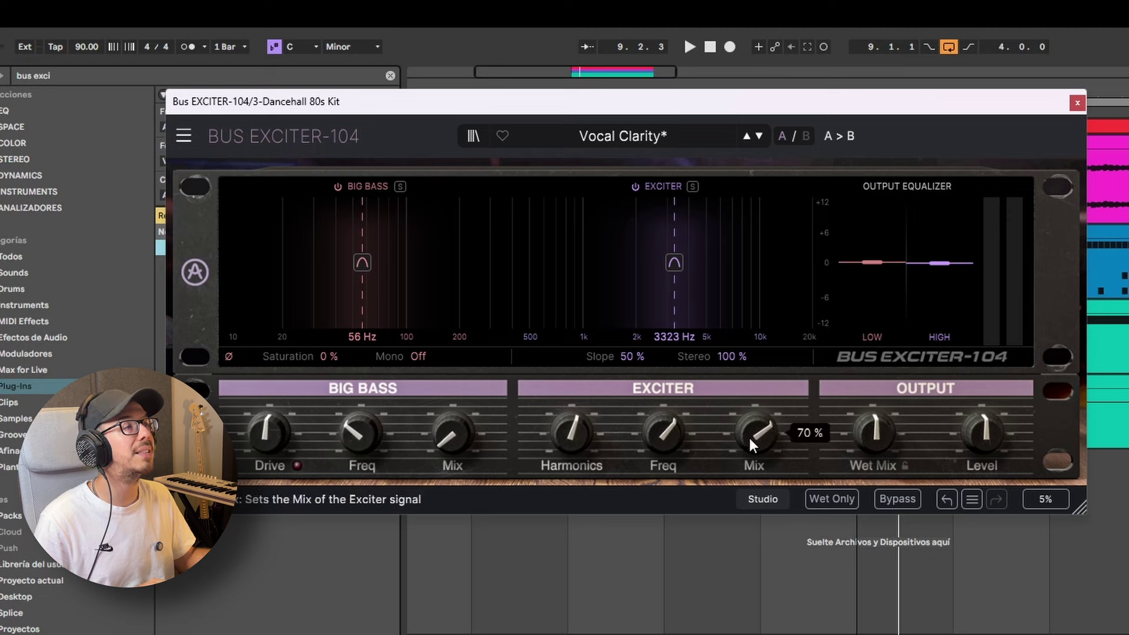
key("space")
mouse_move(750, 435)
left_mouse_down()
mouse_move(749, 477)
mouse_move(749, 425)
left_mouse_up()
- Try an Exciter resonance of 3.2 during playback and return it to 1.0
mouse_move(708, 262)
scroll(708, 263, "up", 10)
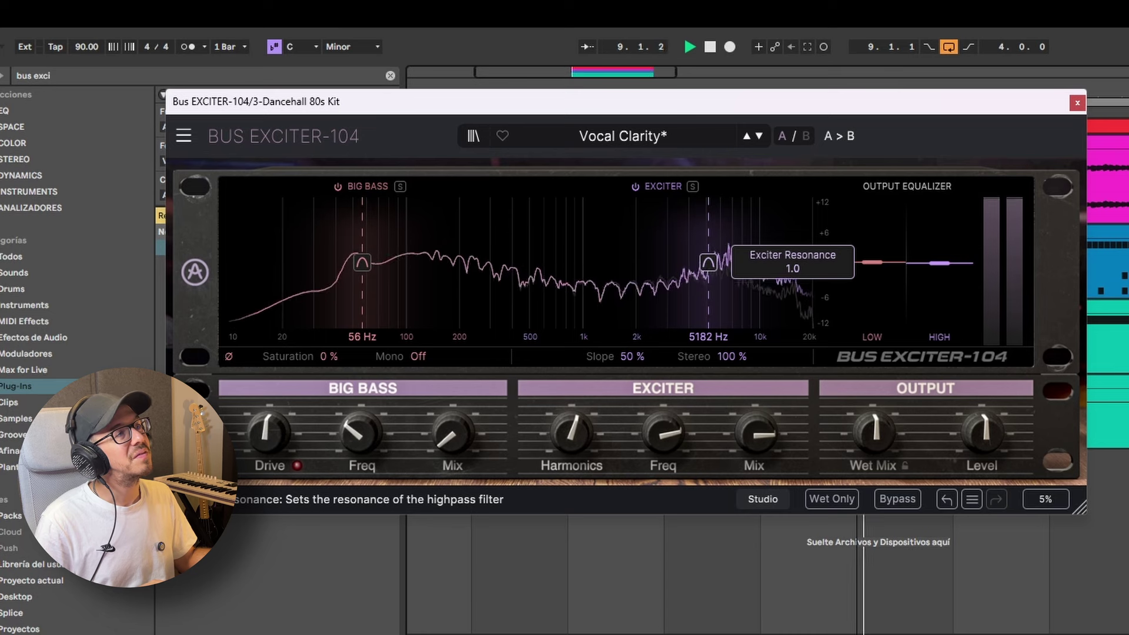
scroll(708, 263, "down", 5)
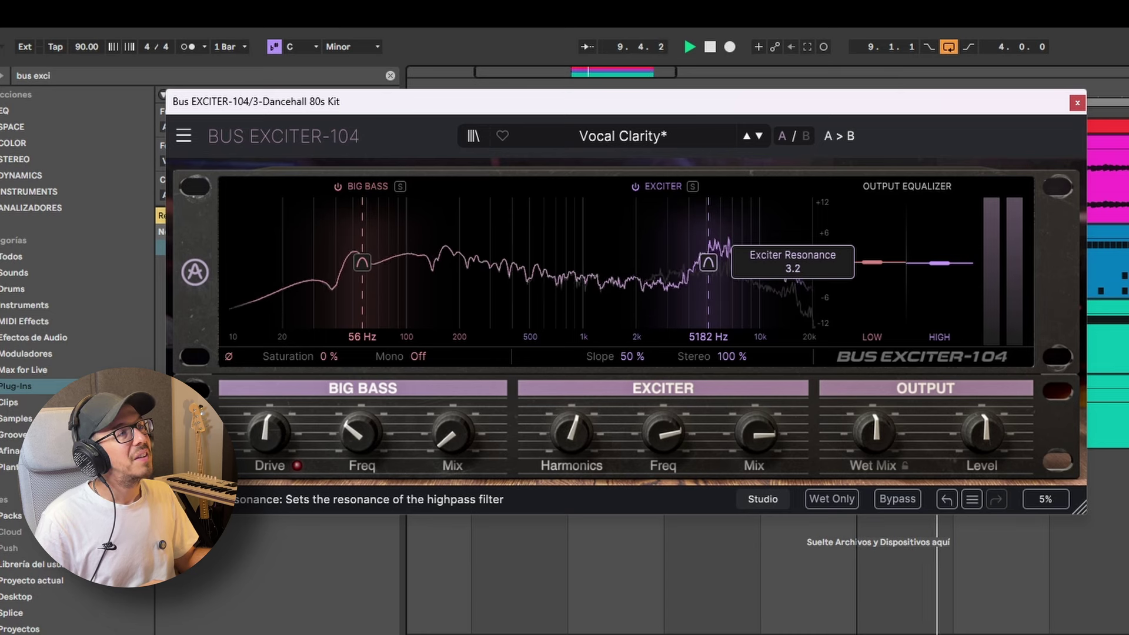
key("space")
scroll(708, 262, "down", 3)
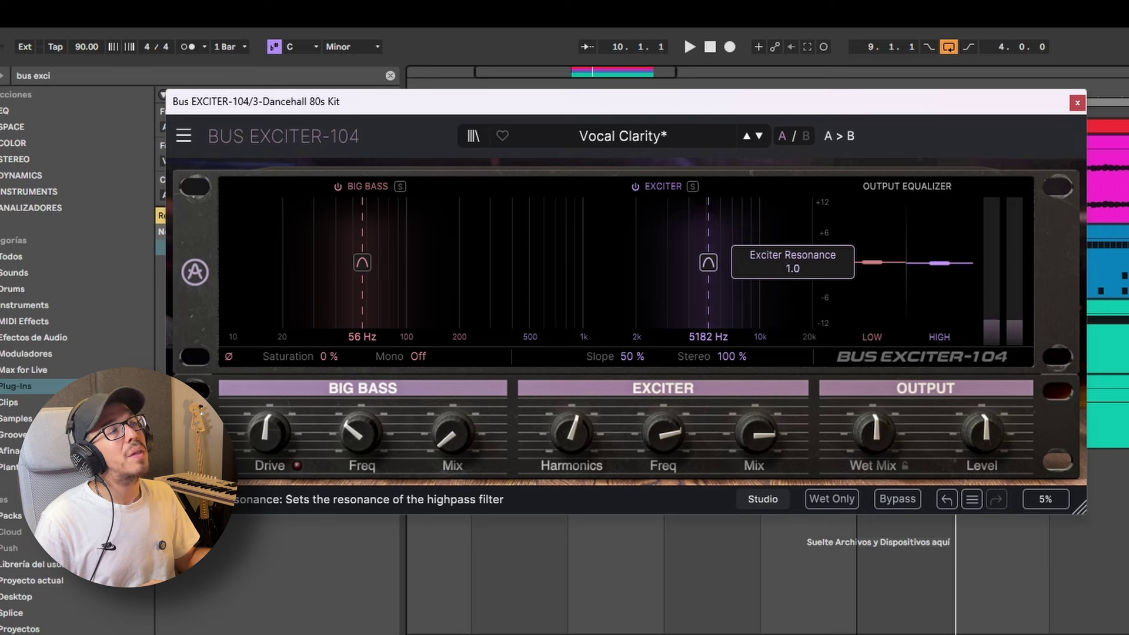
- Try an Exciter frequency of 3552 Hz with the harmonics at 15.0 and a reduced mix during playback
left_click_drag(708, 263, 675, 262)
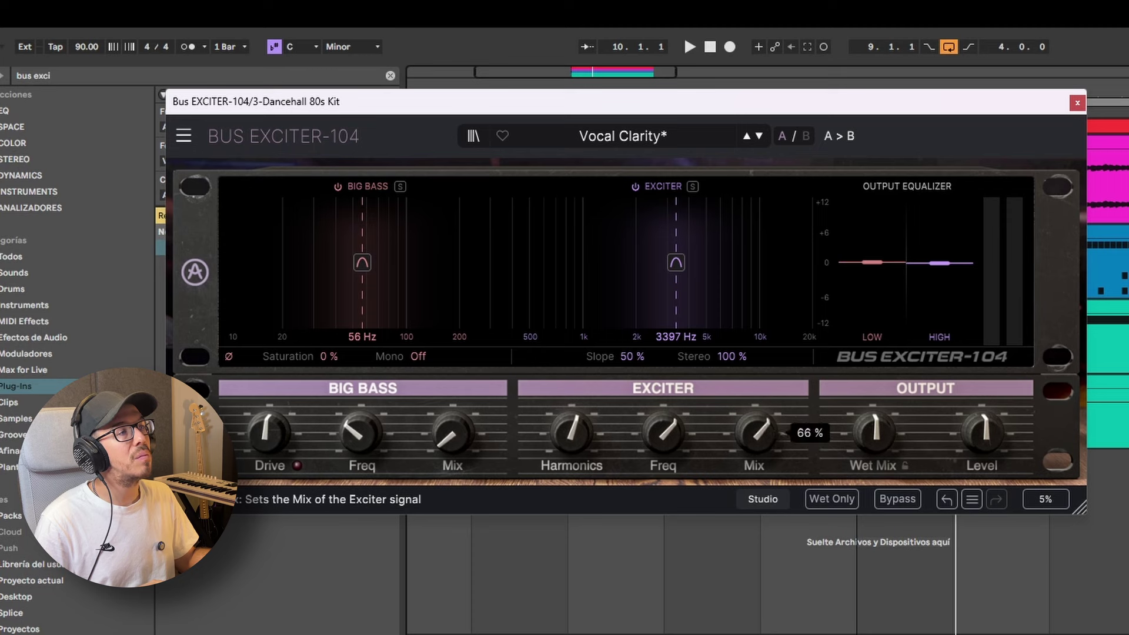
key("space")
left_click_drag(676, 262, 679, 263)
left_click_drag(574, 418, 574, 470)
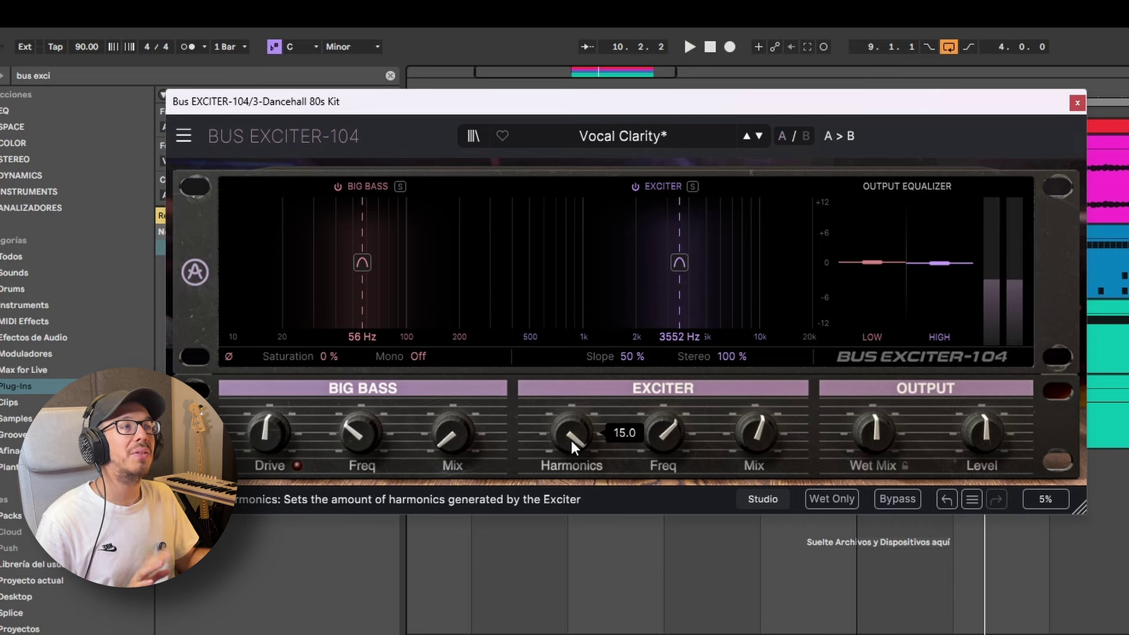
- Set the Exciter frequency to 5027 Hz, with lower harmonics and the mix fully up, while the loop plays
key("space")
left_click_drag(570, 440, 585, 440)
mouse_move(661, 433)
left_mouse_down()
mouse_move(661, 419)
mouse_move(661, 430)
left_mouse_up()
left_click_drag(768, 440, 768, 440)
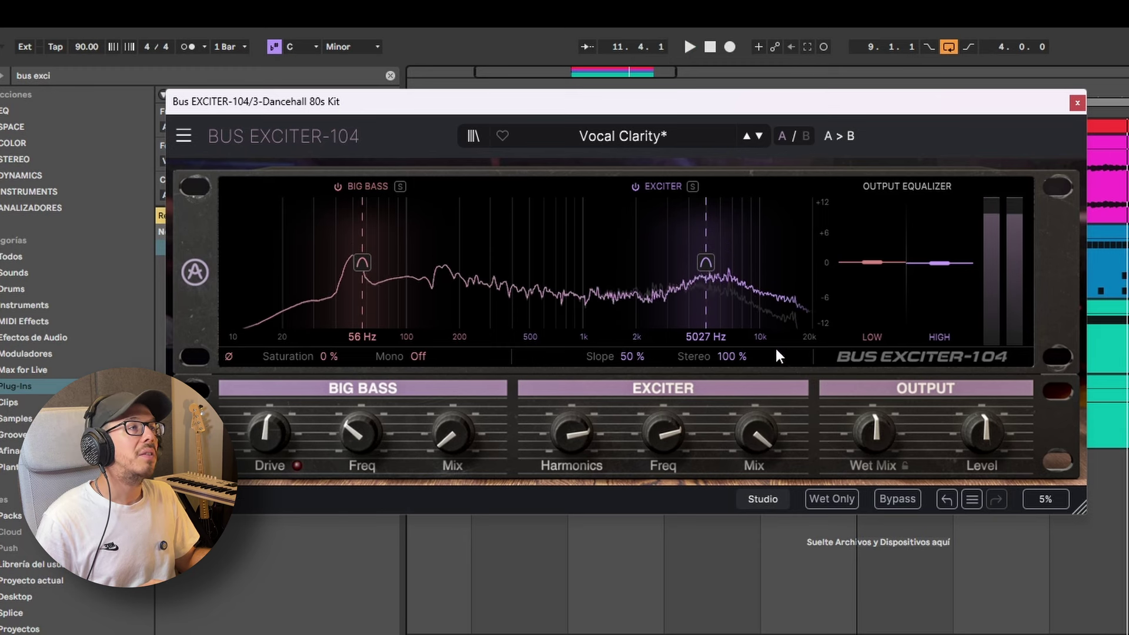
key("space")
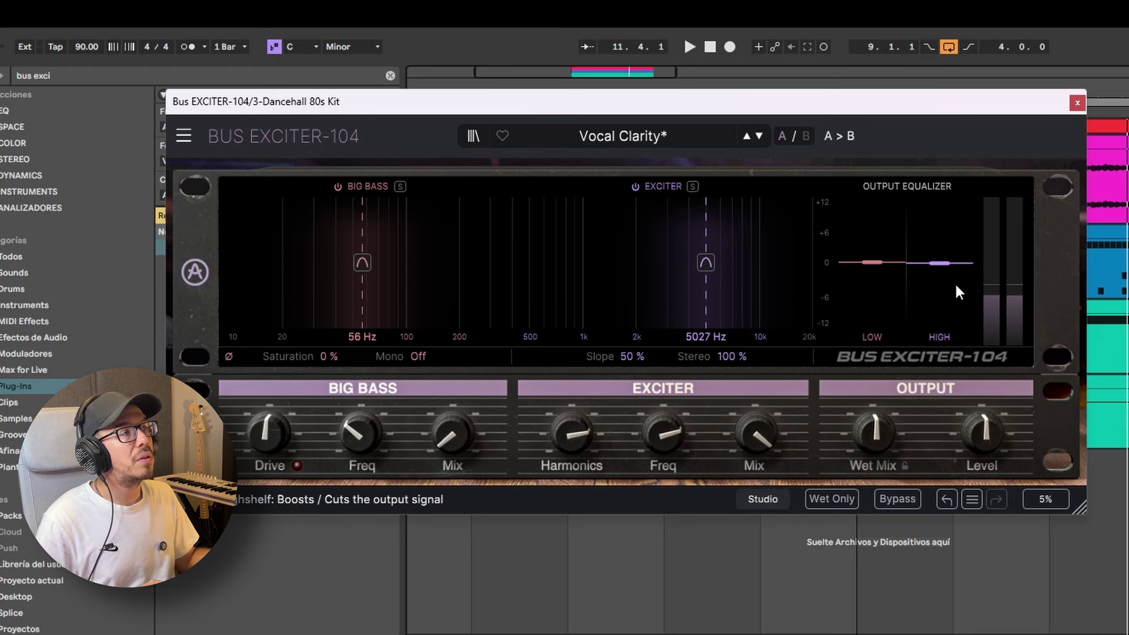
- Set the output equalizer's high shelf to -2.3 dB and lower the Exciter mix while listening to the loop
left_click_drag(942, 263, 942, 267)
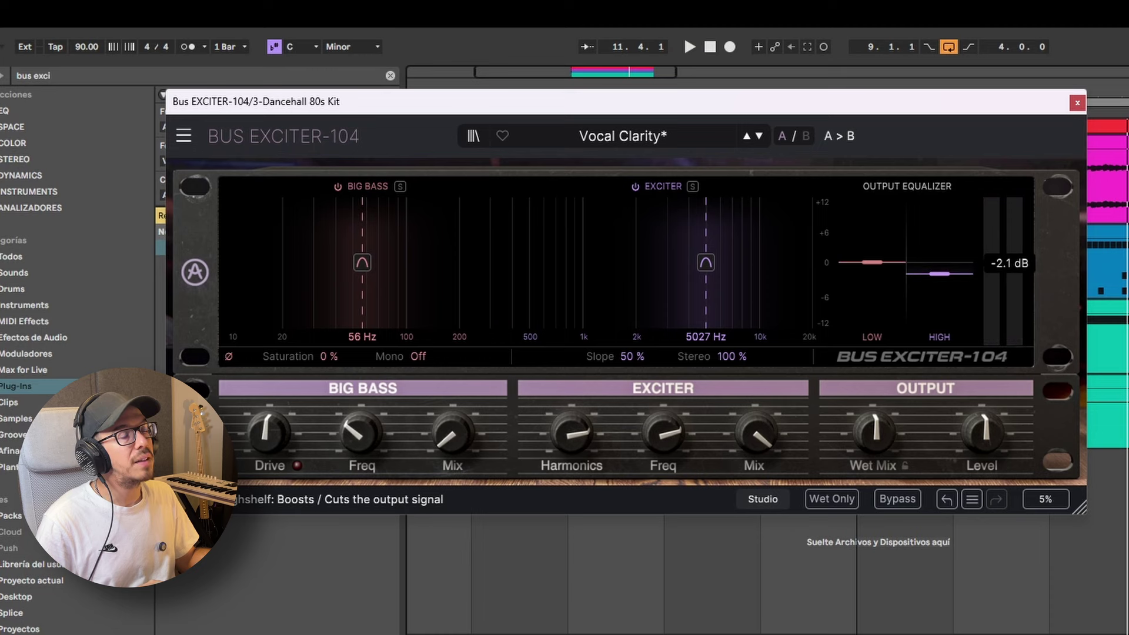
key("space")
left_click_drag(940, 274, 939, 277)
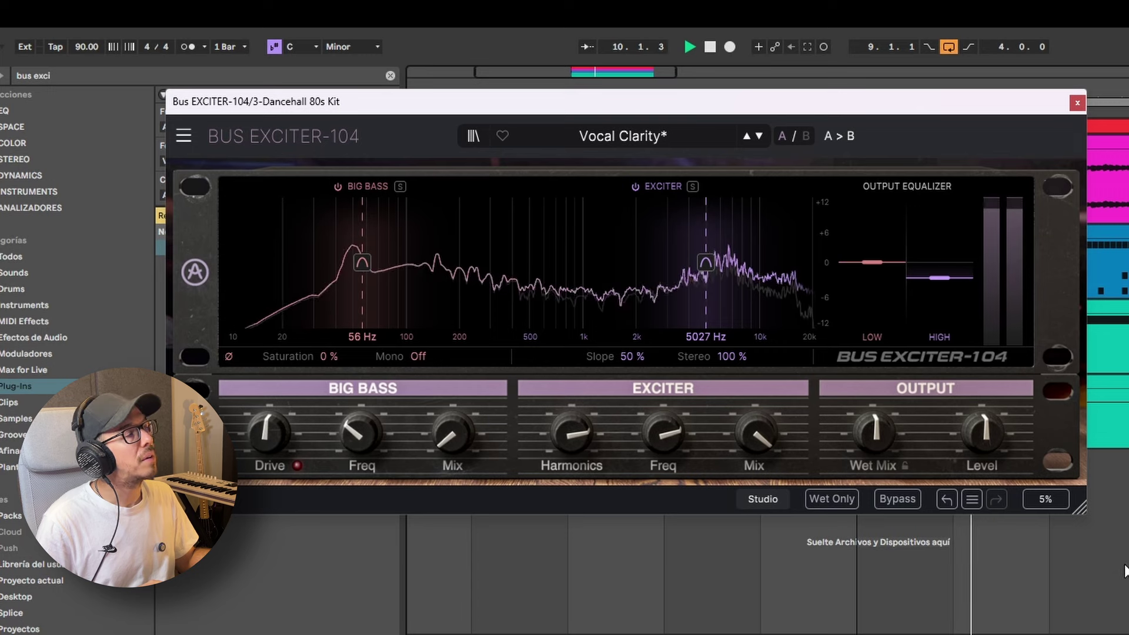
left_click_drag(754, 432, 755, 449)
left_click_drag(944, 276, 944, 274)
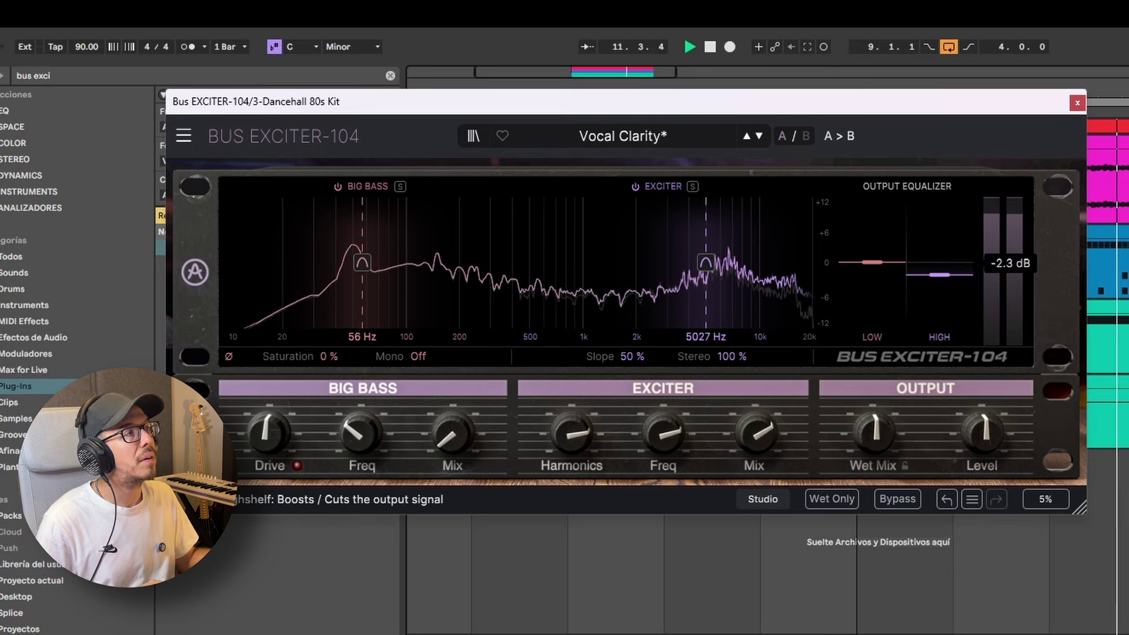
key("space")
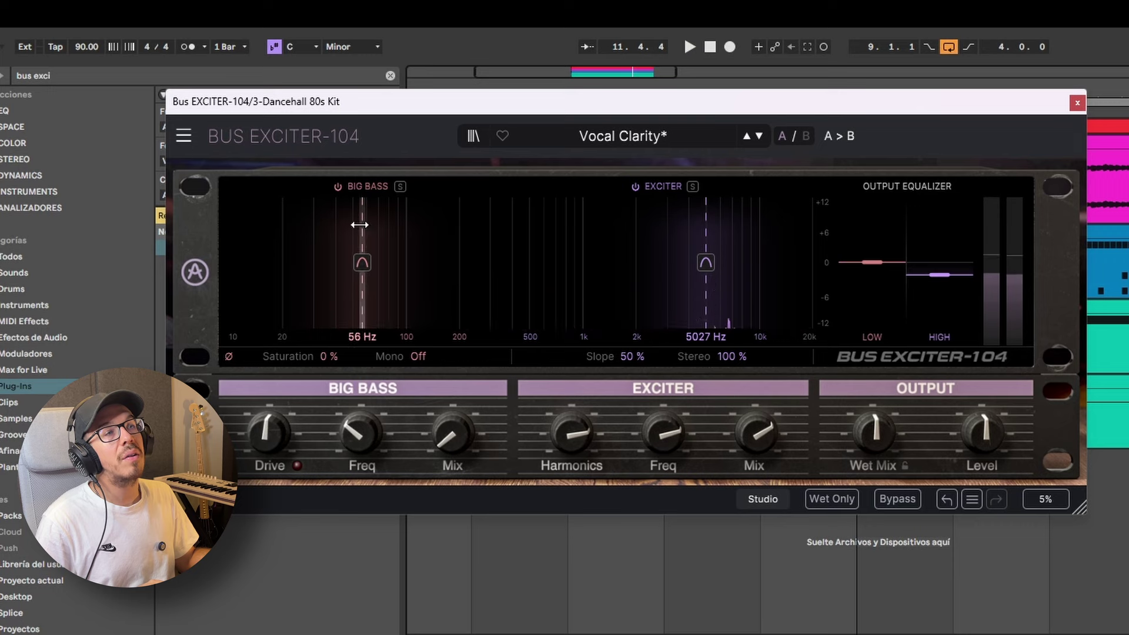
- Raise the Big Bass drive and mix, and set the Big Bass frequency to 51 Hz during playback
left_click_drag(366, 224, 388, 224)
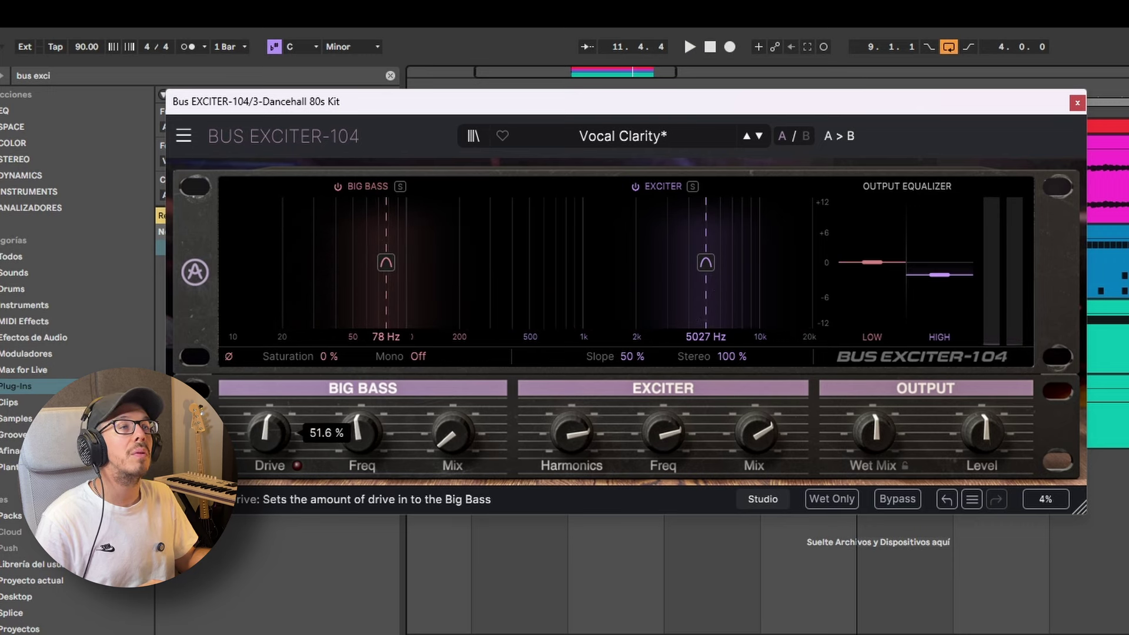
left_click_drag(267, 432, 268, 415)
key("space")
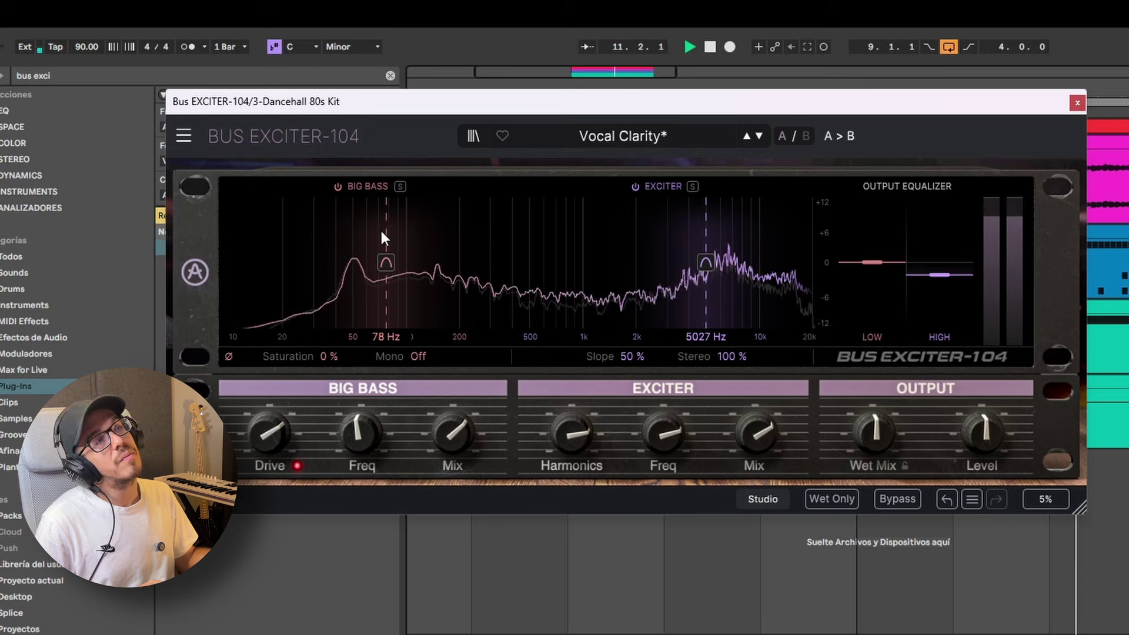
left_click_drag(392, 231, 362, 231)
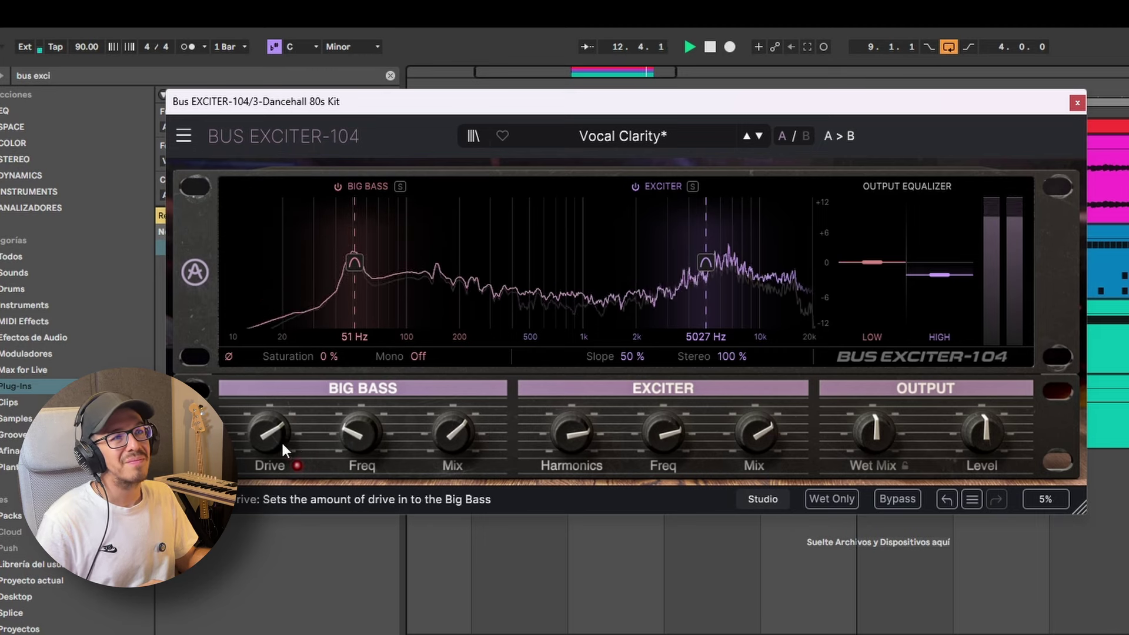
- Adjust the Big Bass drive, set its frequency to 55 Hz and lower its mix to about 39%
left_click_drag(281, 440, 281, 464)
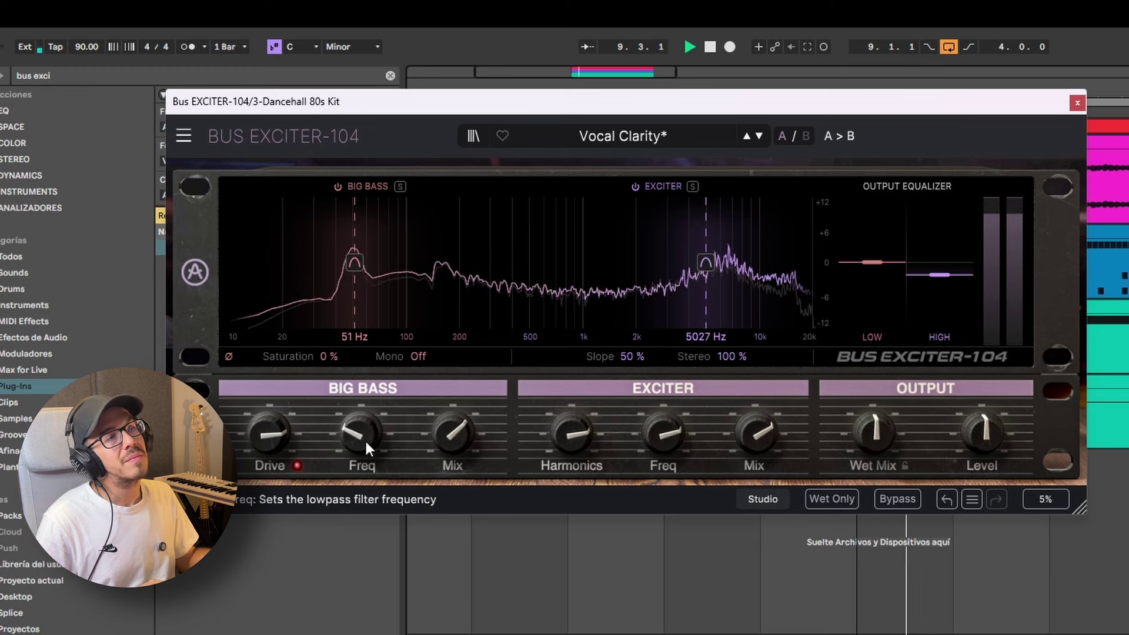
left_click_drag(366, 447, 365, 442)
left_click_drag(453, 434, 452, 447)
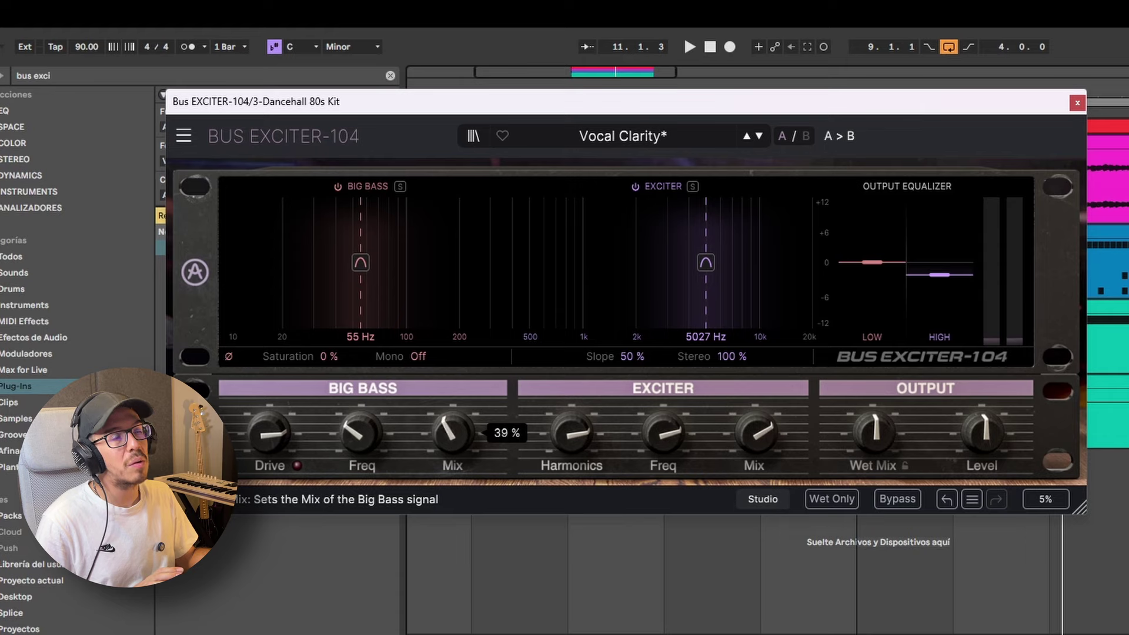
left_click_drag(456, 439, 461, 455)
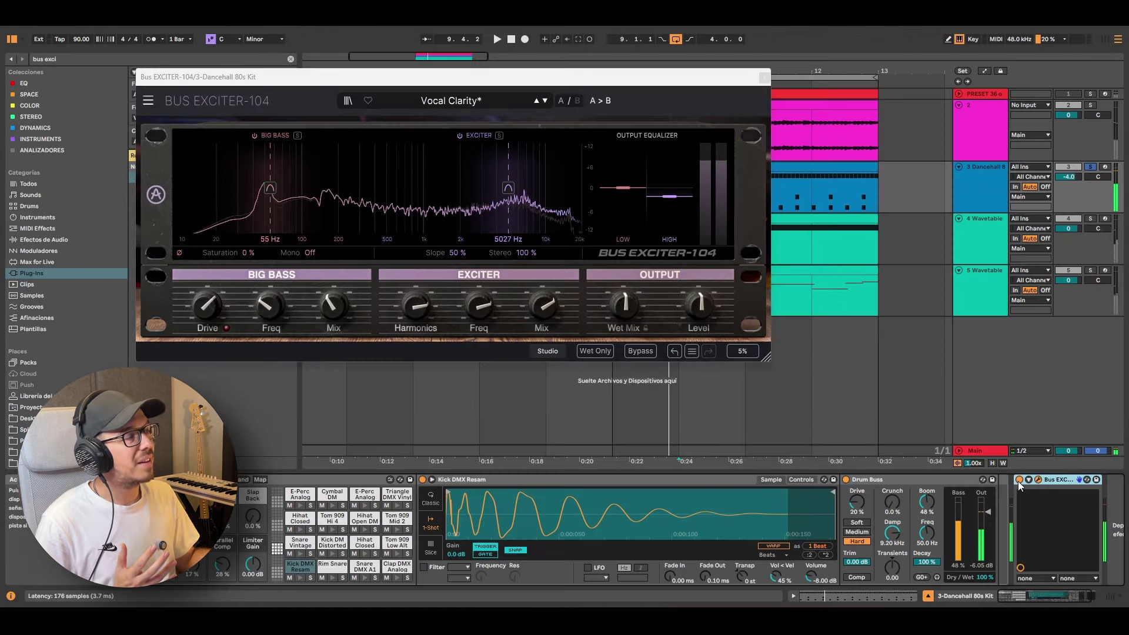
- Compare the drum kit's sound with Bus EXCITER-104 turned off and on during playback
left_click(1068, 598)
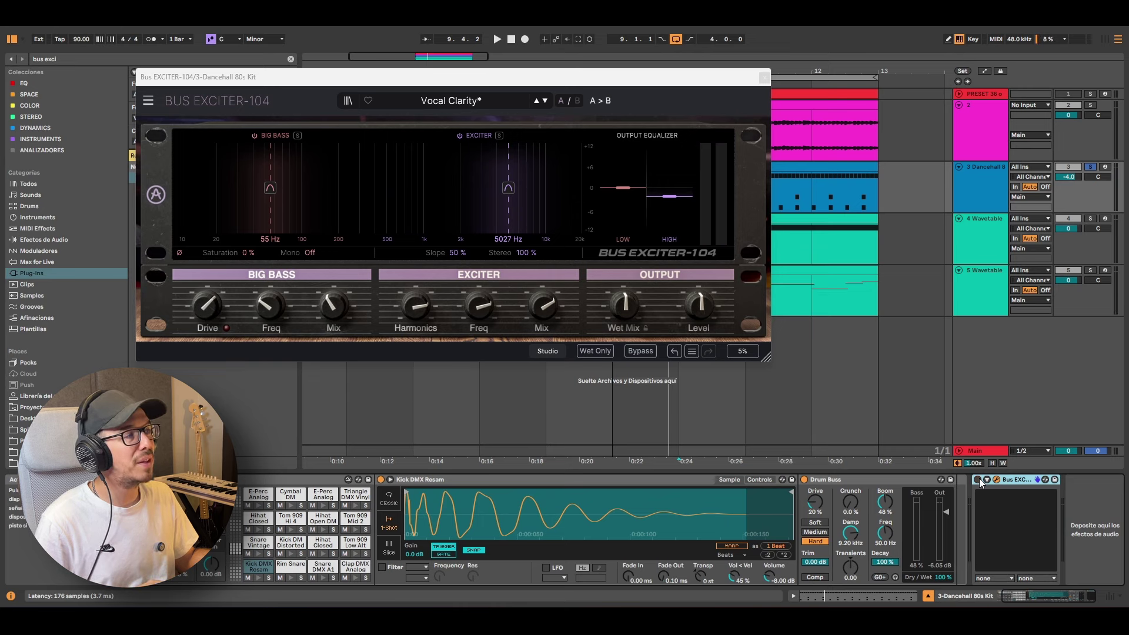
key("space")
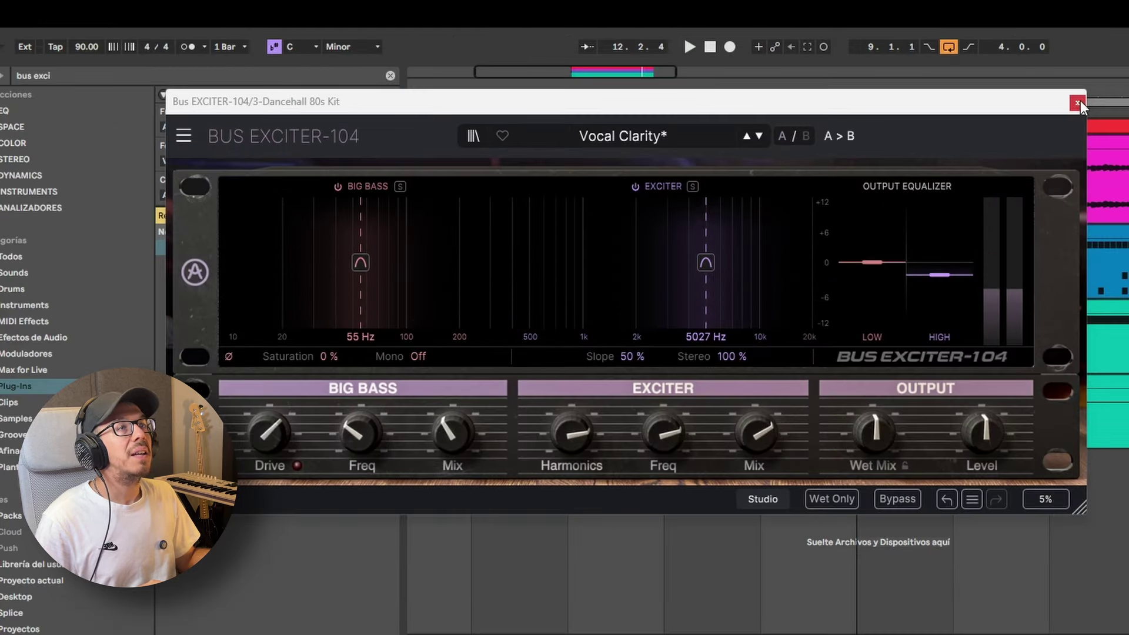
- Look through Bus EXCITER-104's preset categories, such as Classic EQ, Enhancer and Exciter
left_click(629, 135)
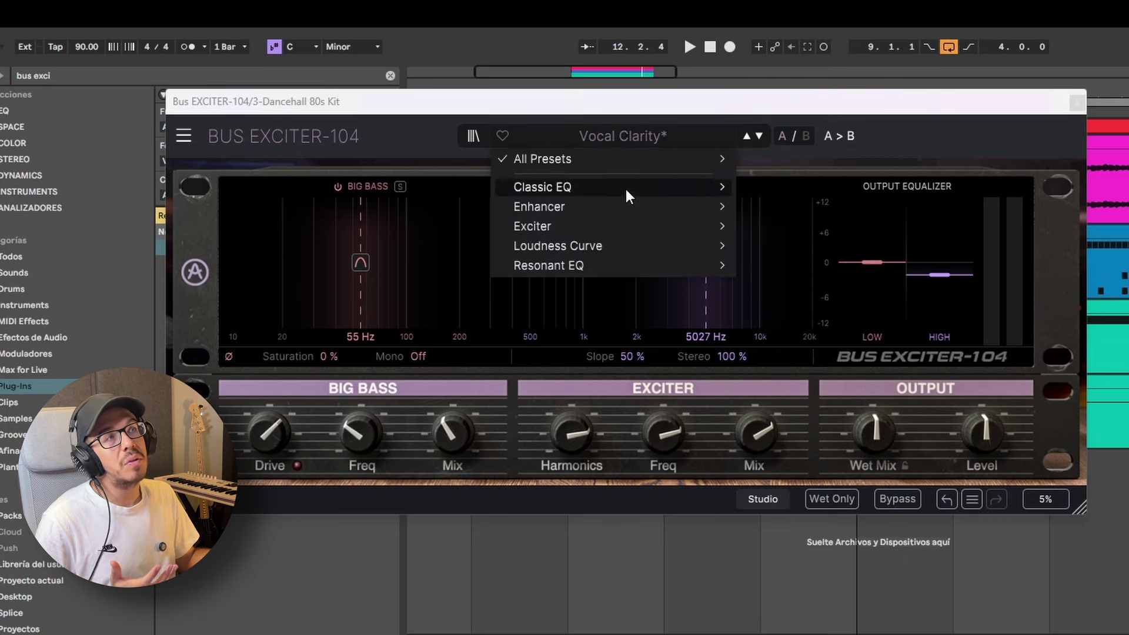
mouse_move(634, 206)
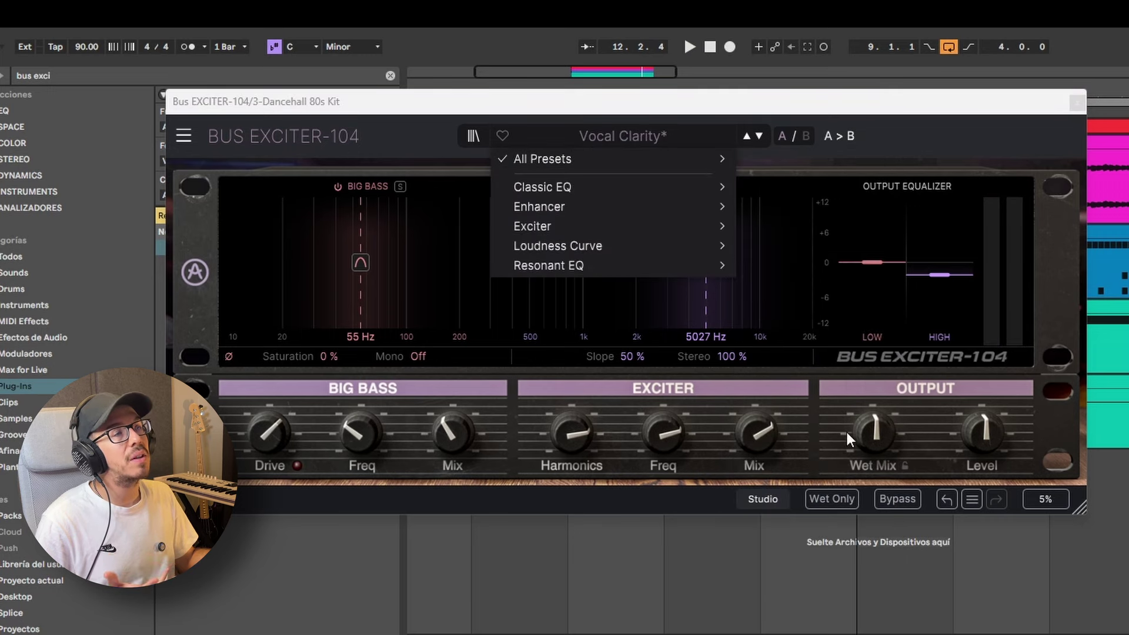
mouse_move(615, 232)
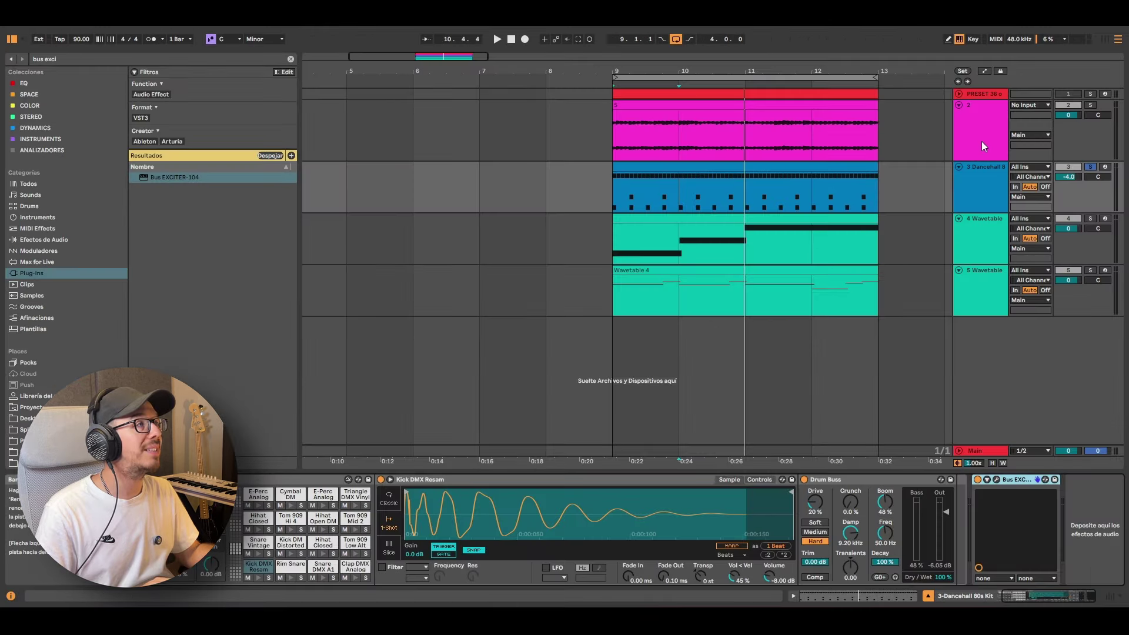
- Solo the magenta audio track 2 and load Bus EXCITER-104 at the end of its effects chain
left_click(982, 147)
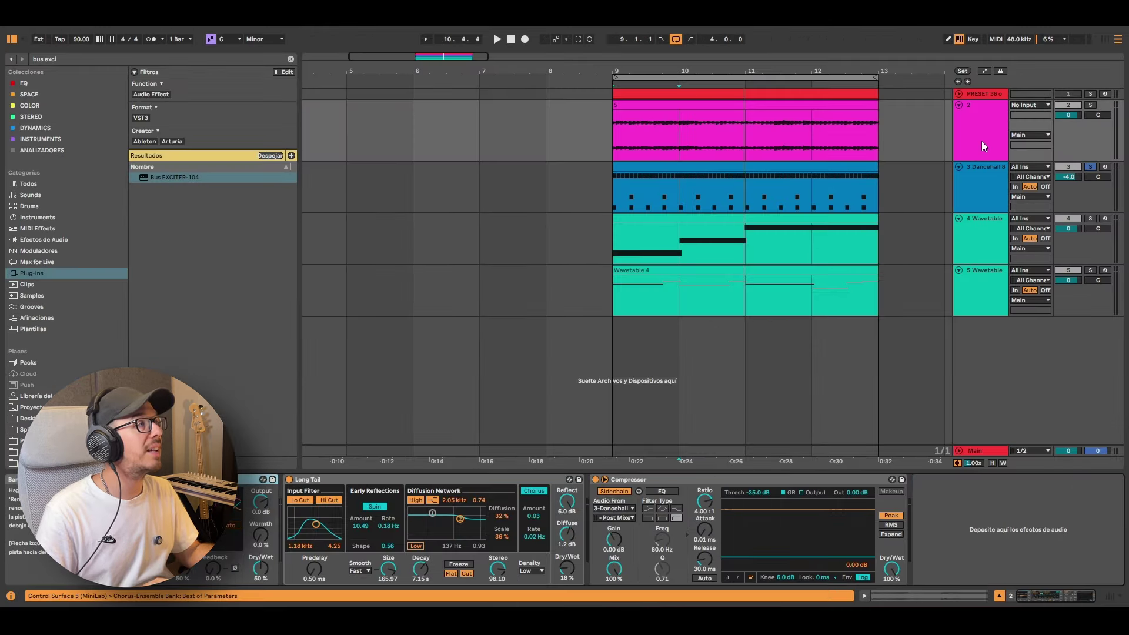
left_click(1091, 106)
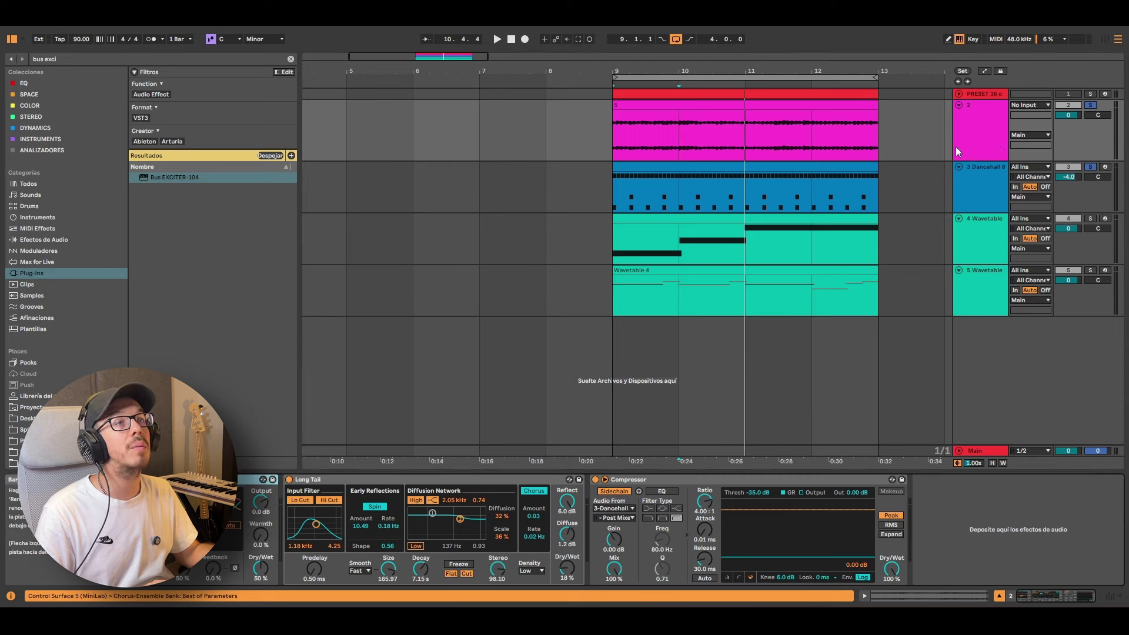
double_click(174, 177)
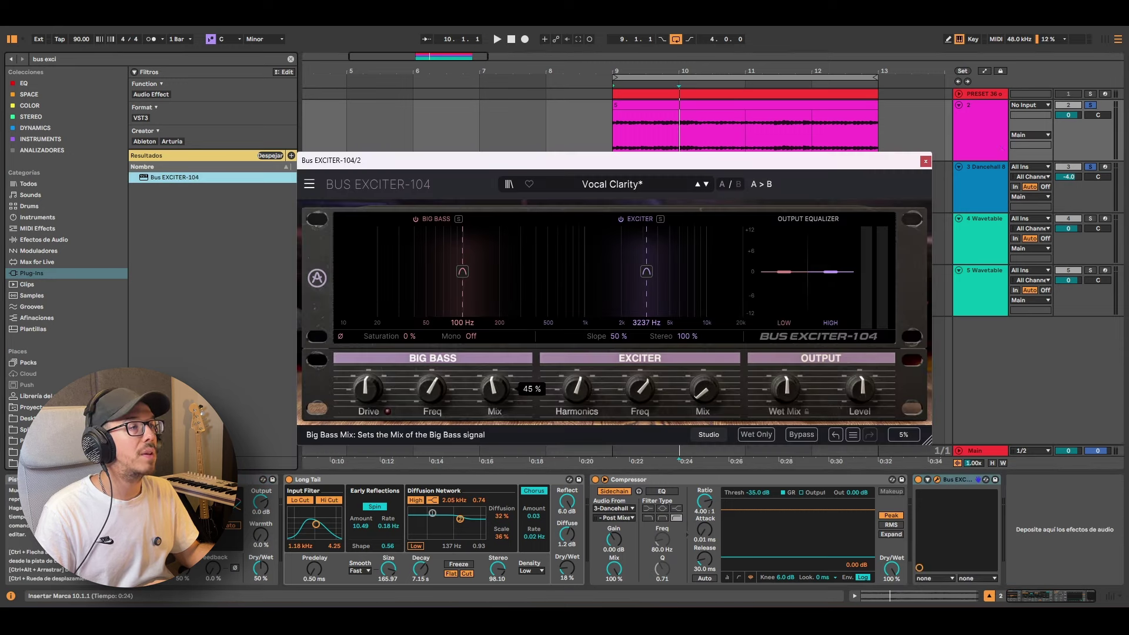
- Turn the Big Bass mix fully down and set the Exciter frequency to 2015 Hz and the Big Bass frequency to 56 Hz
left_click_drag(495, 388, 481, 418)
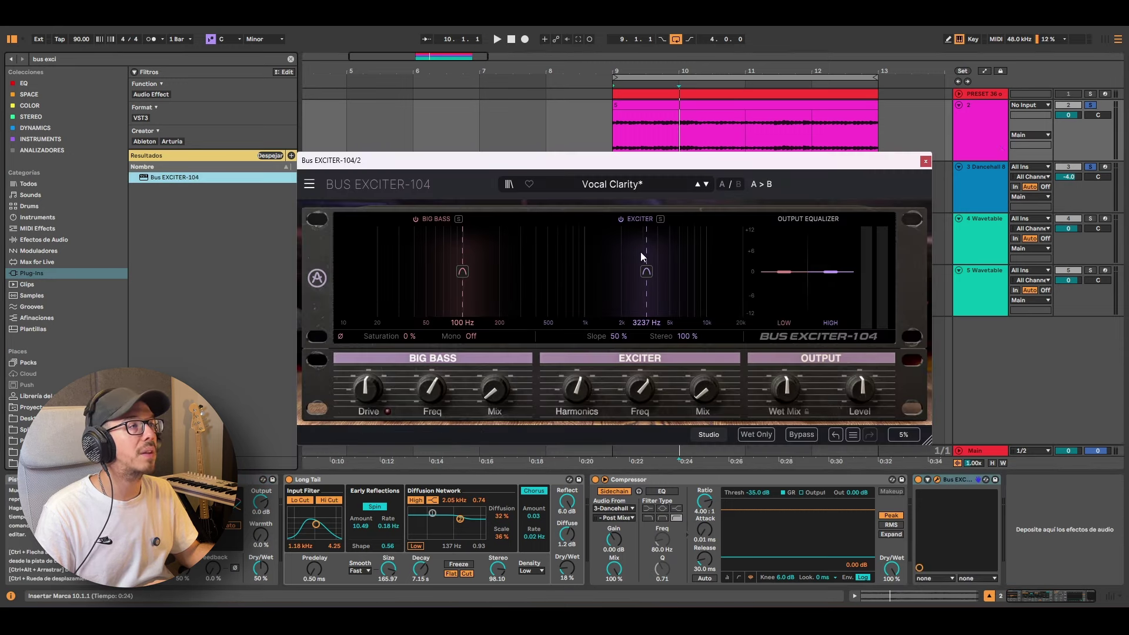
left_click_drag(647, 251, 621, 251)
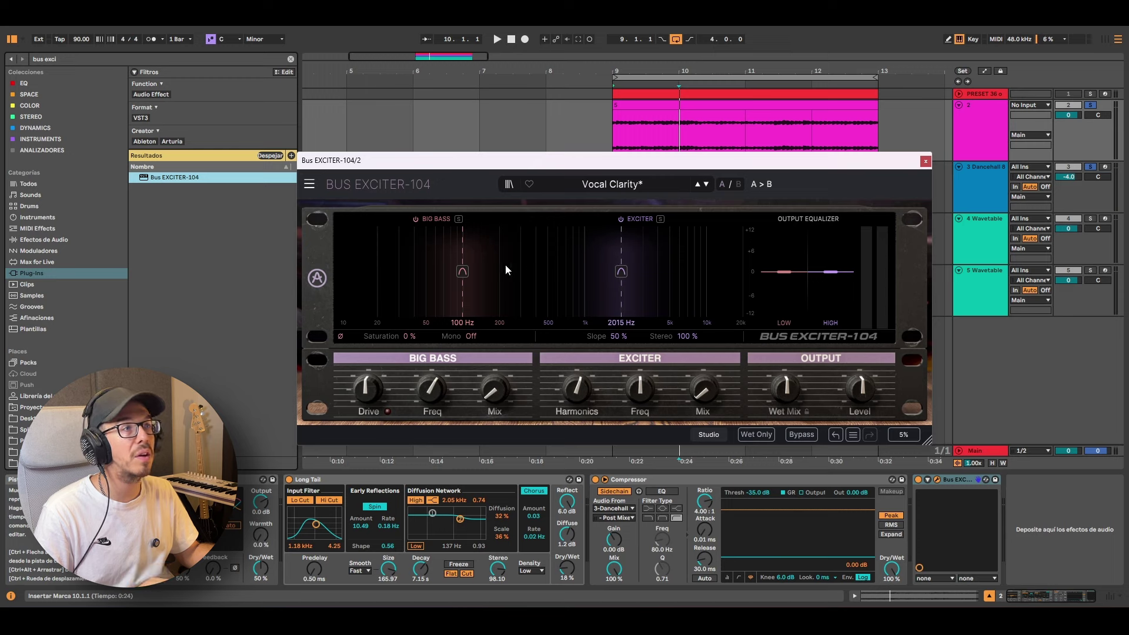
left_click_drag(462, 254, 432, 255)
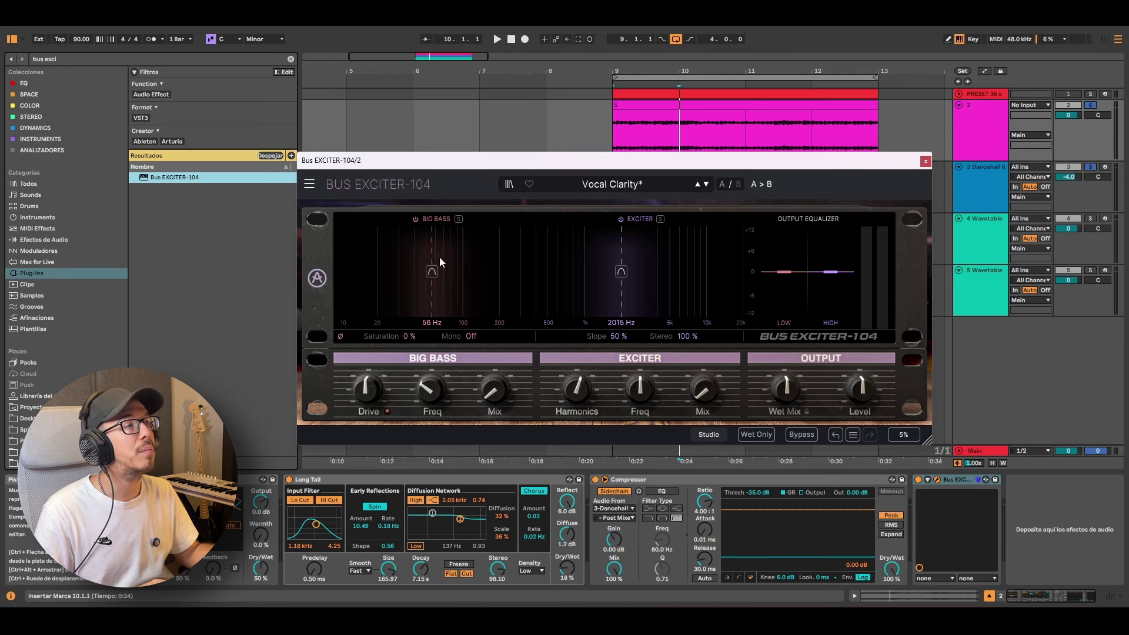
- Set the Exciter frequency to 1012 Hz, raise the harmonics and adjust the Exciter mix during playback
key("space")
mouse_move(620, 249)
left_mouse_down()
mouse_move(587, 251)
mouse_move(598, 253)
left_mouse_up()
mouse_move(703, 388)
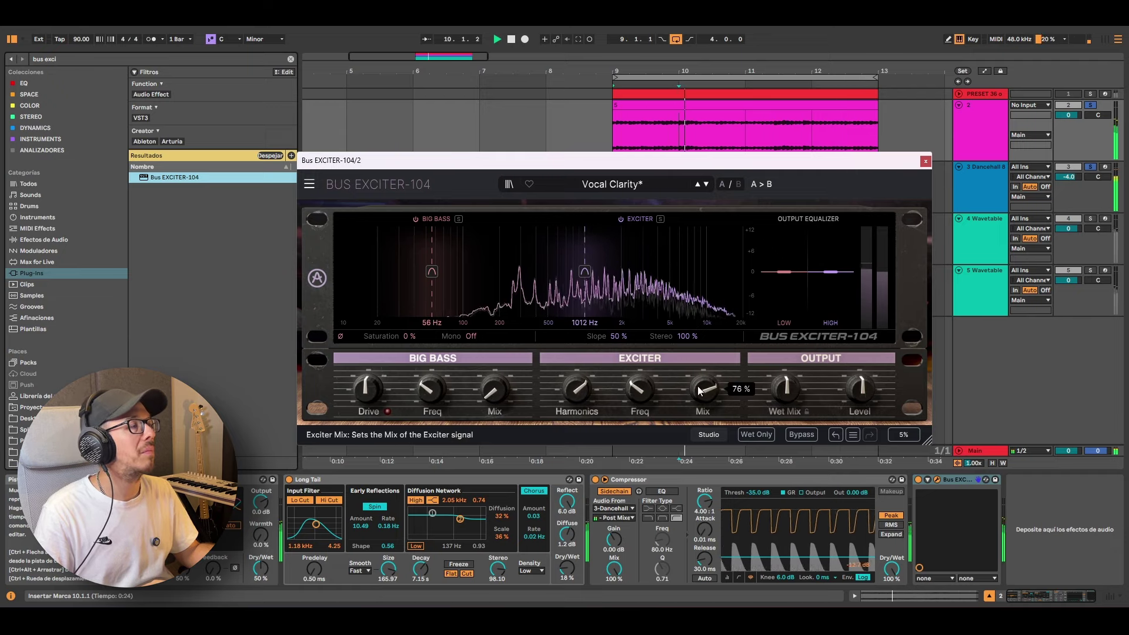
- Compare track 2 with Bus EXCITER-104 turned off and on while the loop plays
left_click(922, 481)
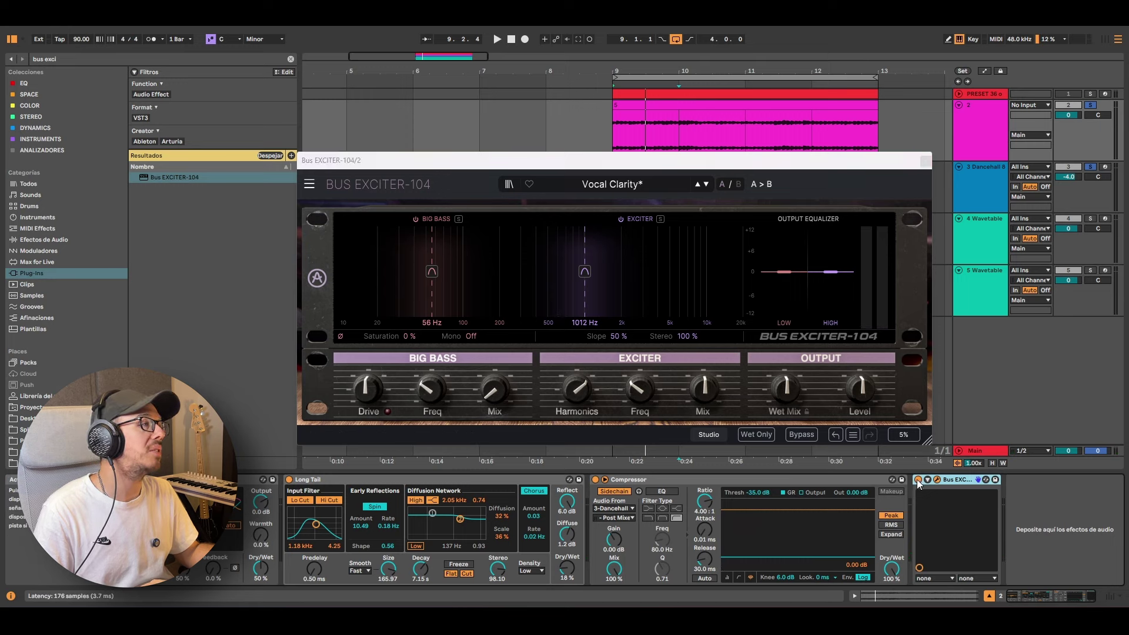
key("space")
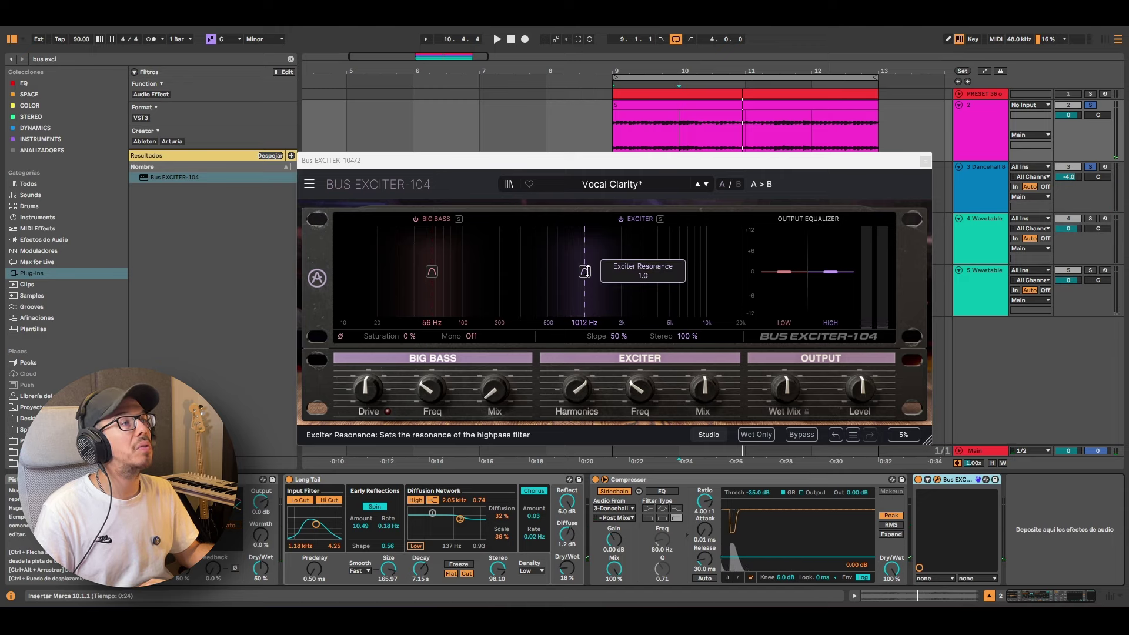
left_click_drag(568, 169, 500, 136)
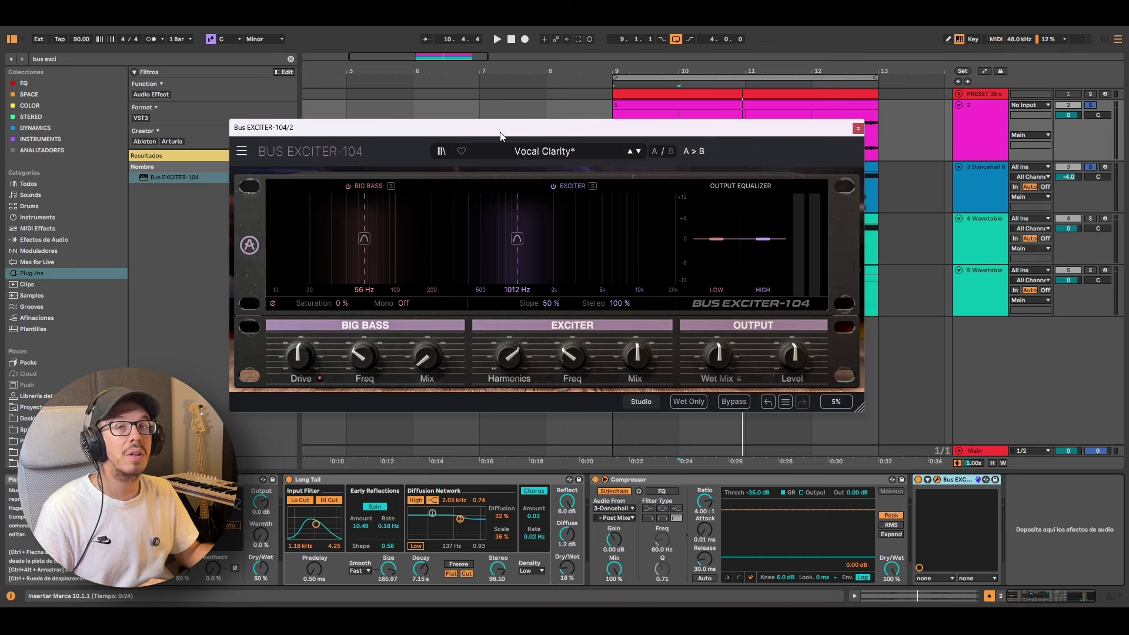
- Search the plug-ins for "bus" and add Bus PEAK after Bus EXCITER-104 on the Dancehall drum track
left_click(980, 191)
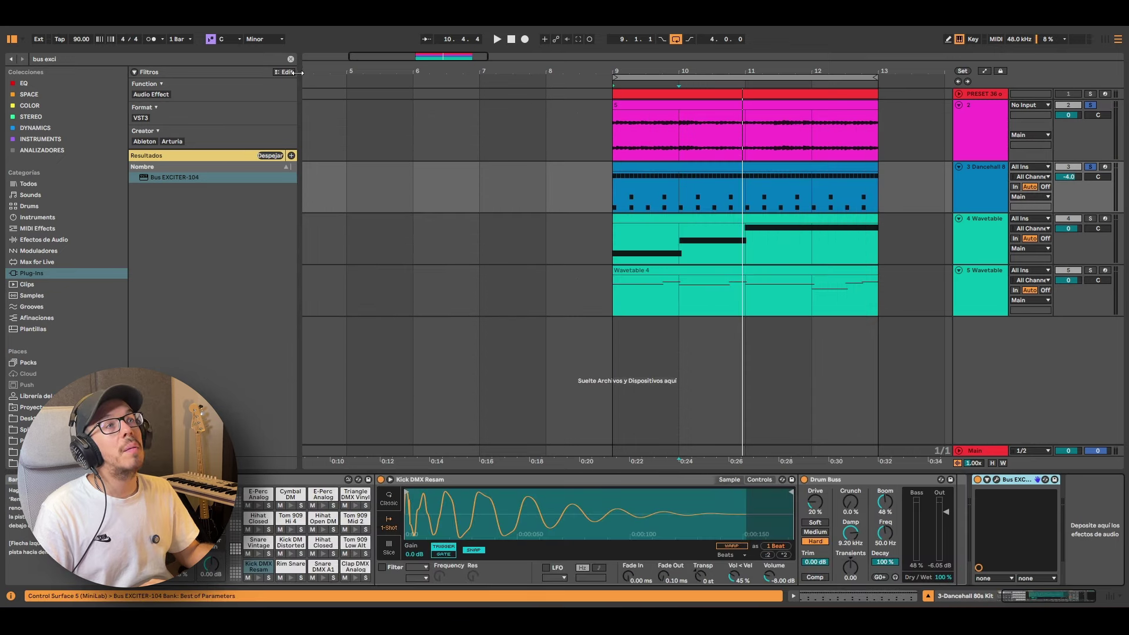
left_click(290, 59)
type("b")
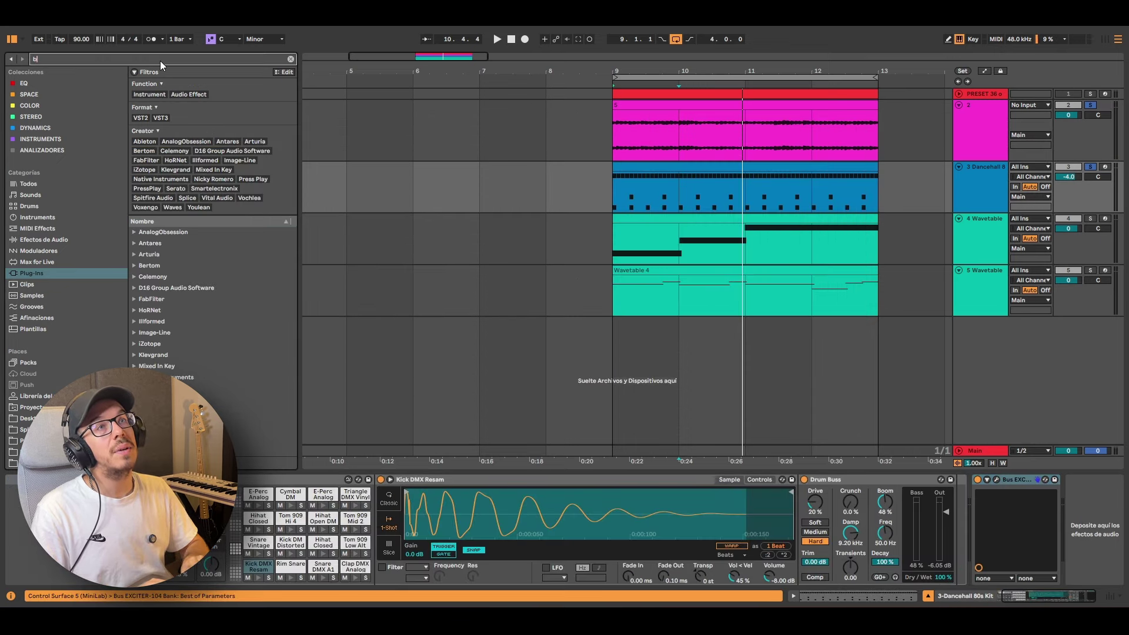
type("us")
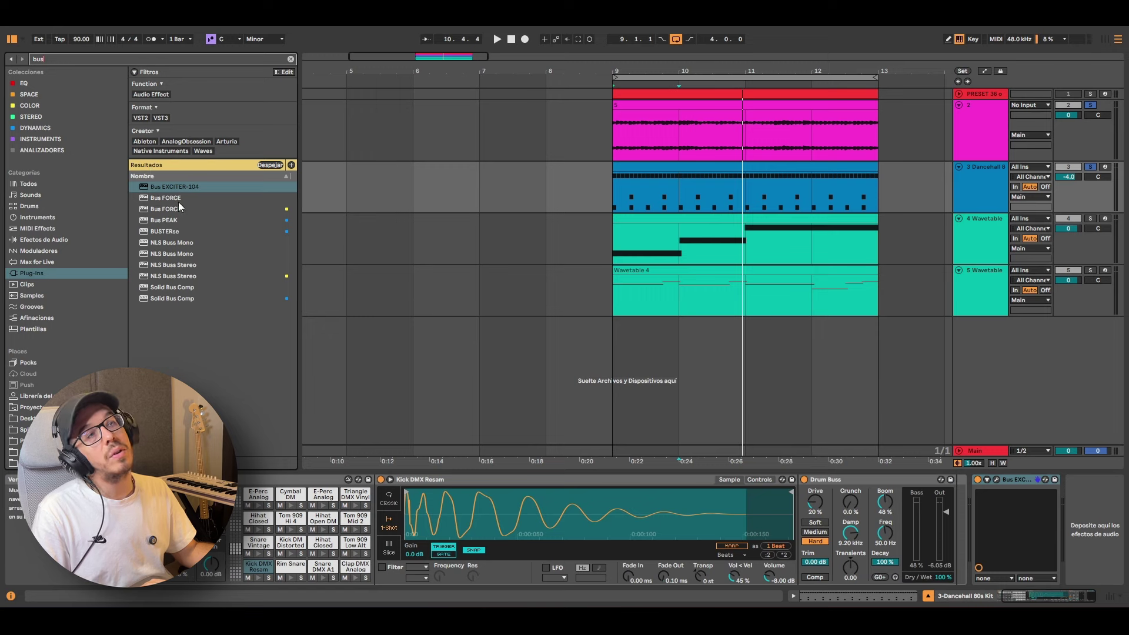
left_click_drag(175, 221, 952, 235)
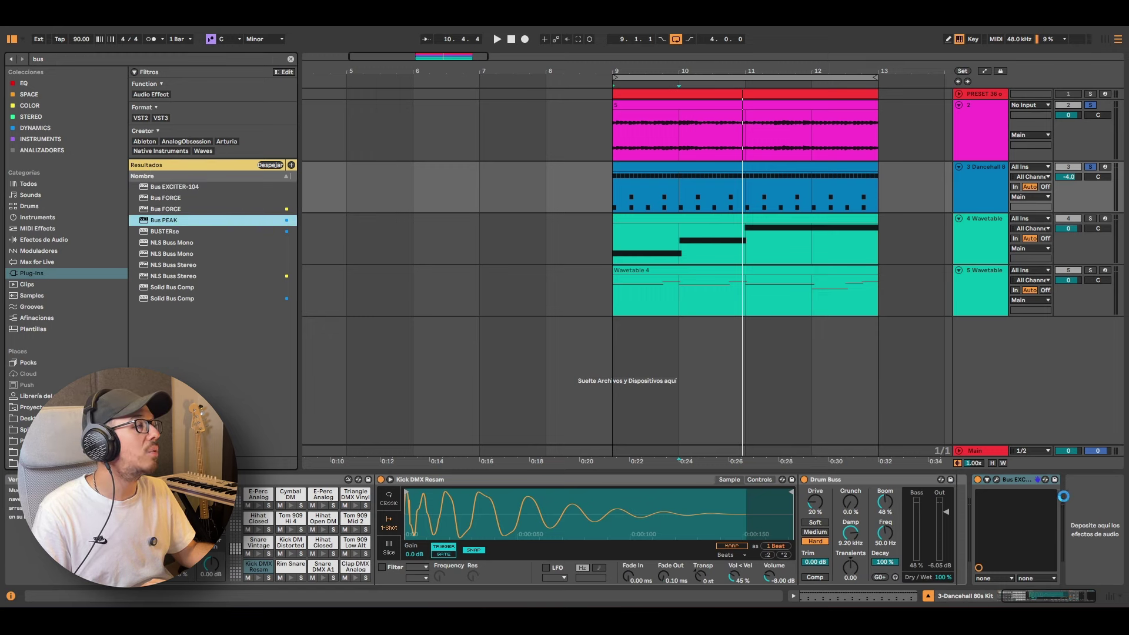
left_click_drag(1063, 496, 1063, 496)
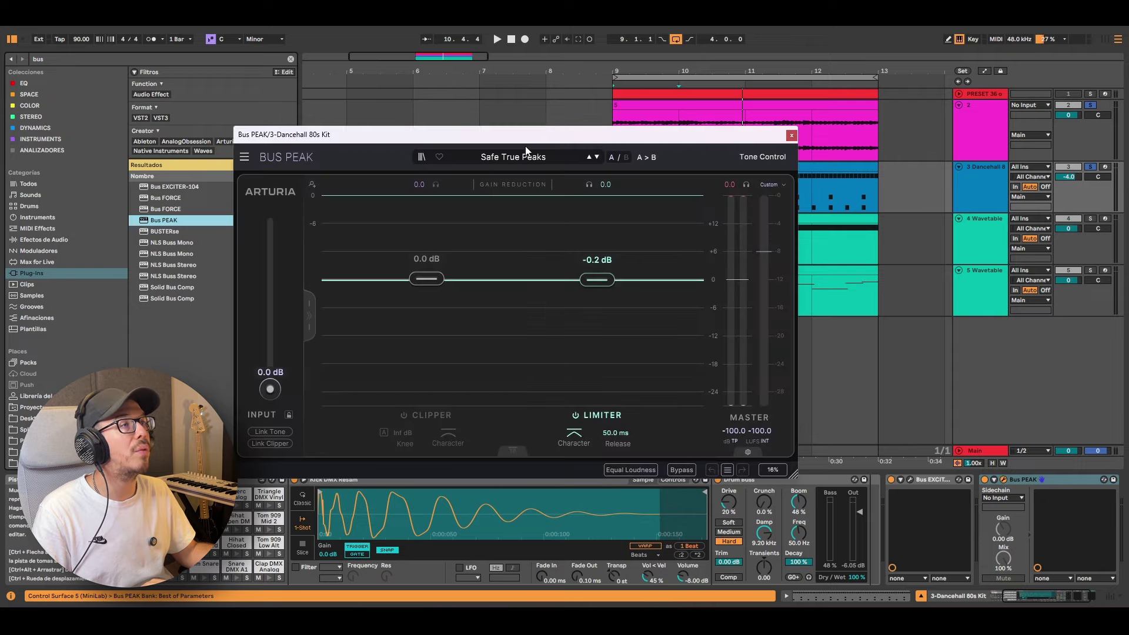
- Enable Bus PEAK's clipper and disable its limiter
left_click_drag(551, 133, 574, 78)
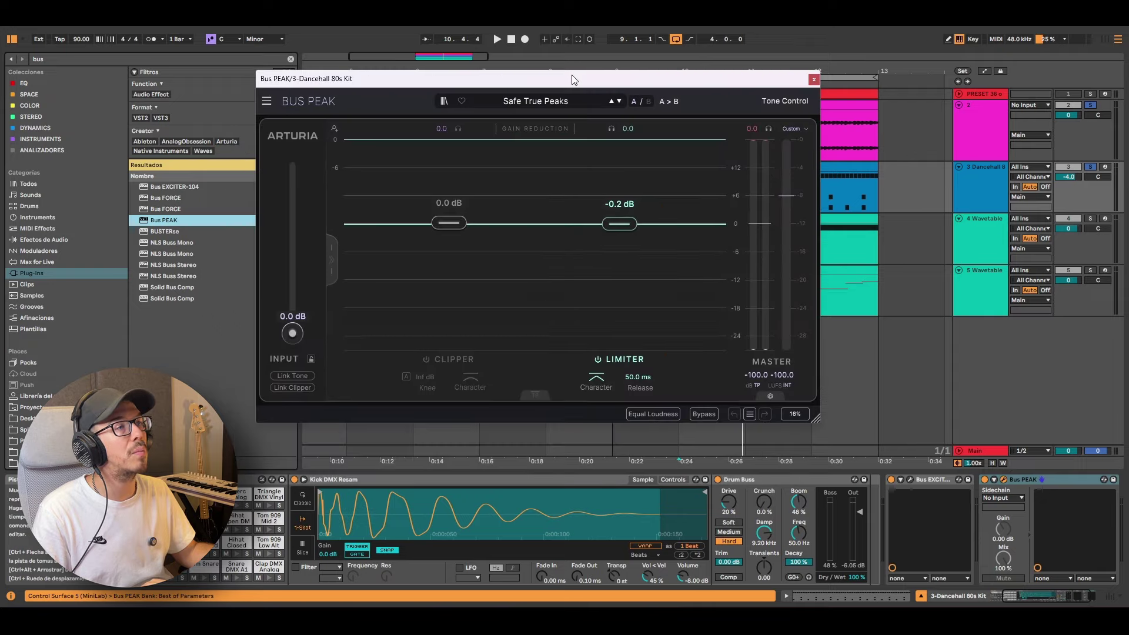
left_click(437, 365)
left_click(603, 363)
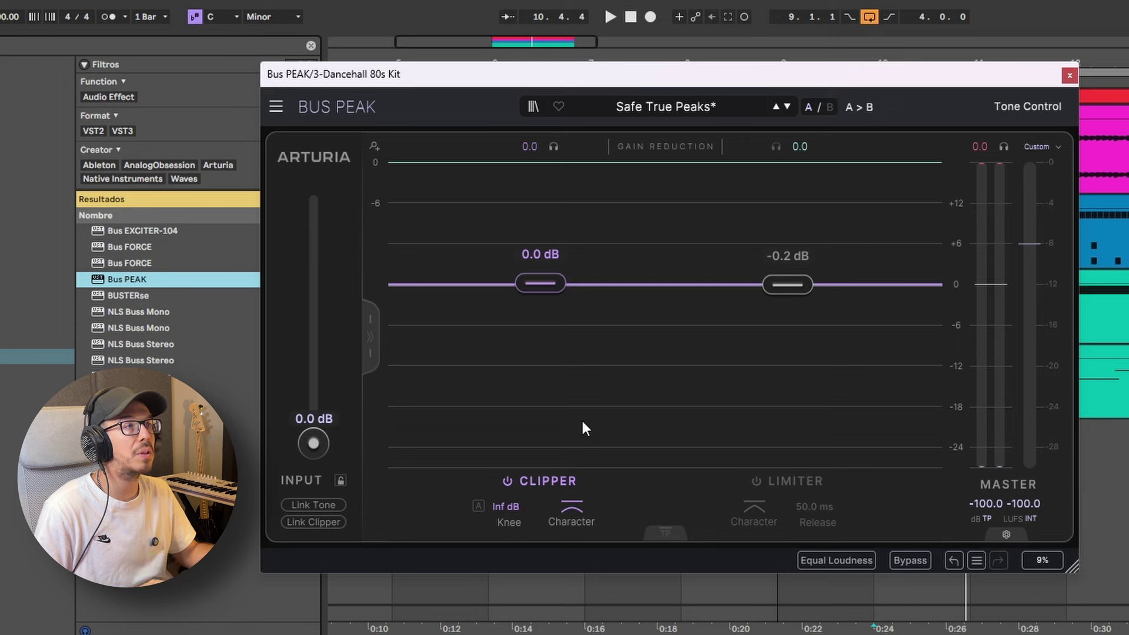
- Try clipper ceilings of -6.9 dB and -3.1 dB, listening to the drums
left_click_drag(538, 277, 538, 318)
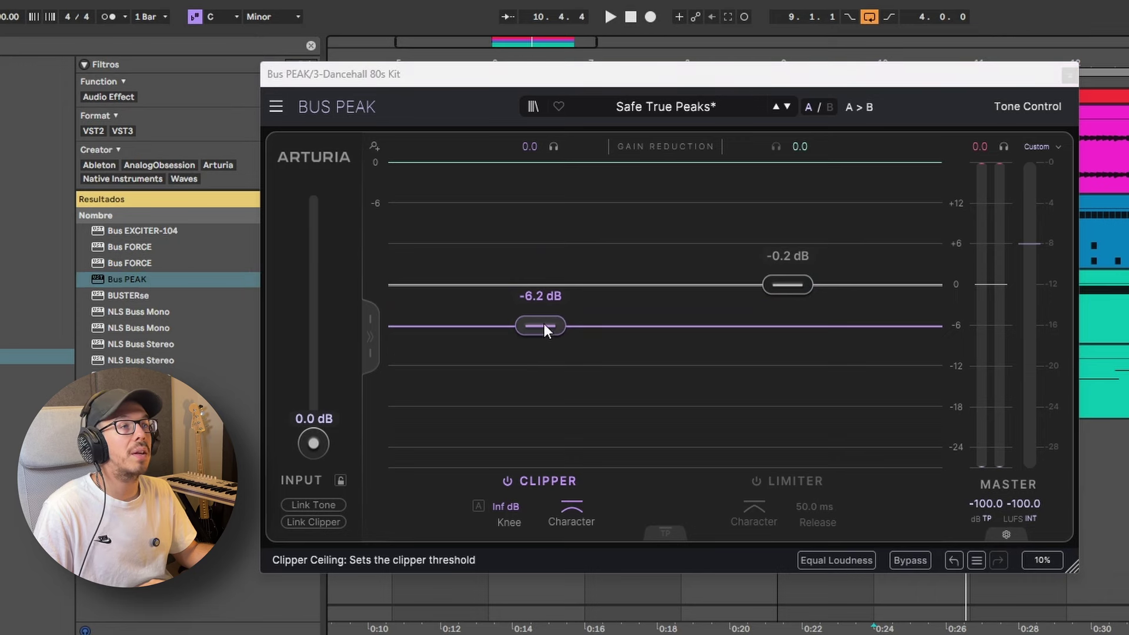
mouse_move(542, 327)
left_mouse_down()
mouse_move(542, 347)
mouse_move(541, 335)
left_mouse_up()
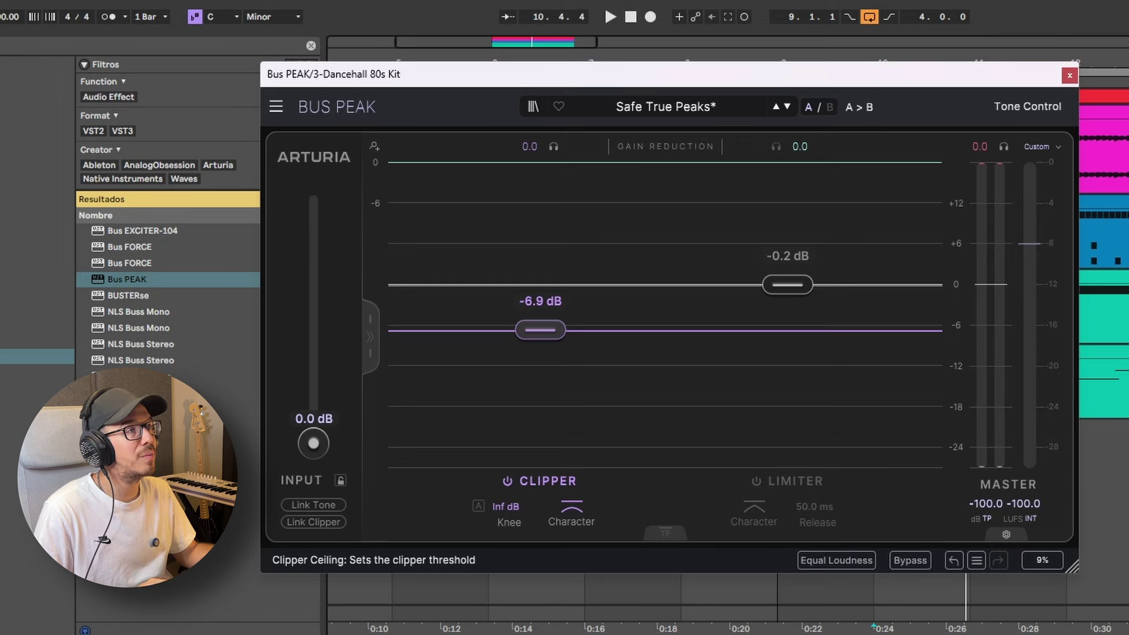
key("space")
left_click_drag(541, 329, 540, 305)
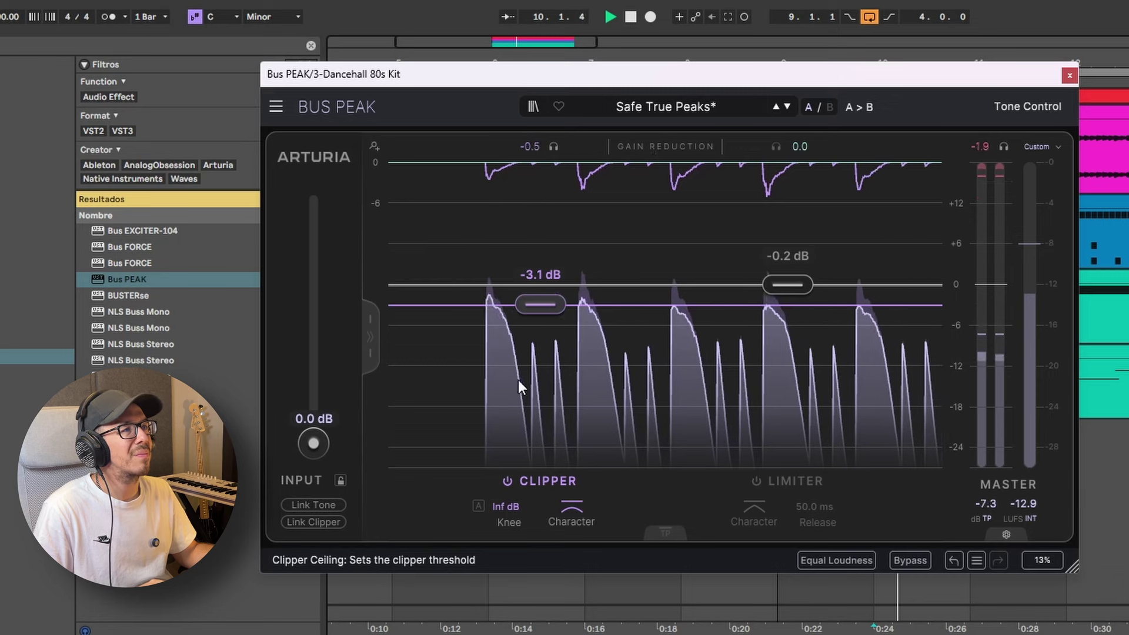
key("space")
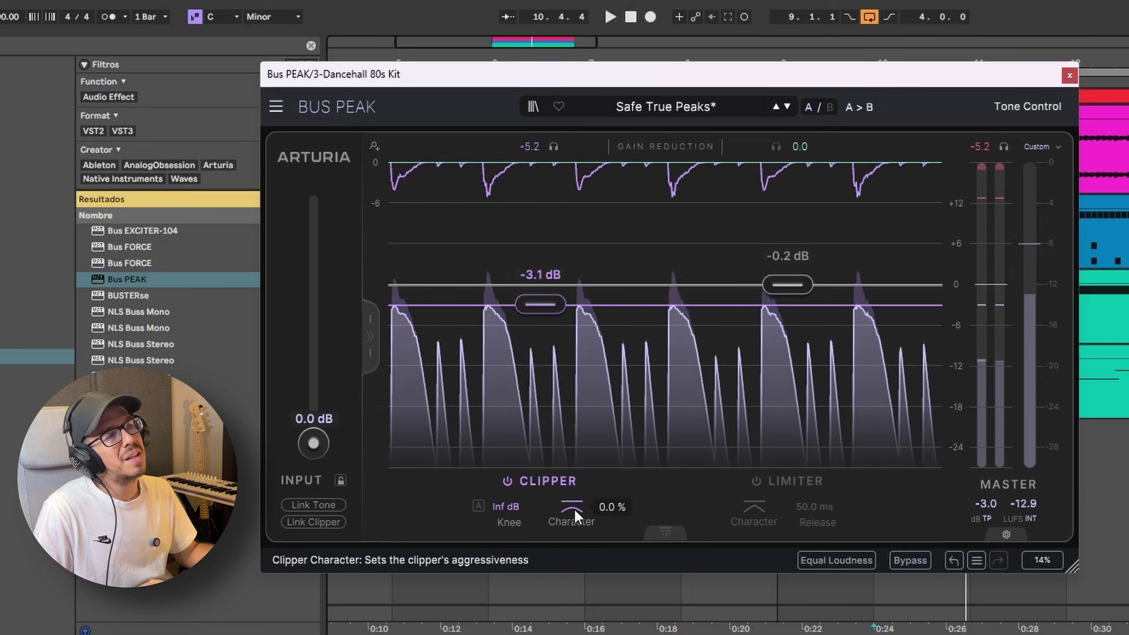
- Set the clipper character to 100% and try a ceiling of -6.7 dB during playback
left_click_drag(573, 514, 574, 455)
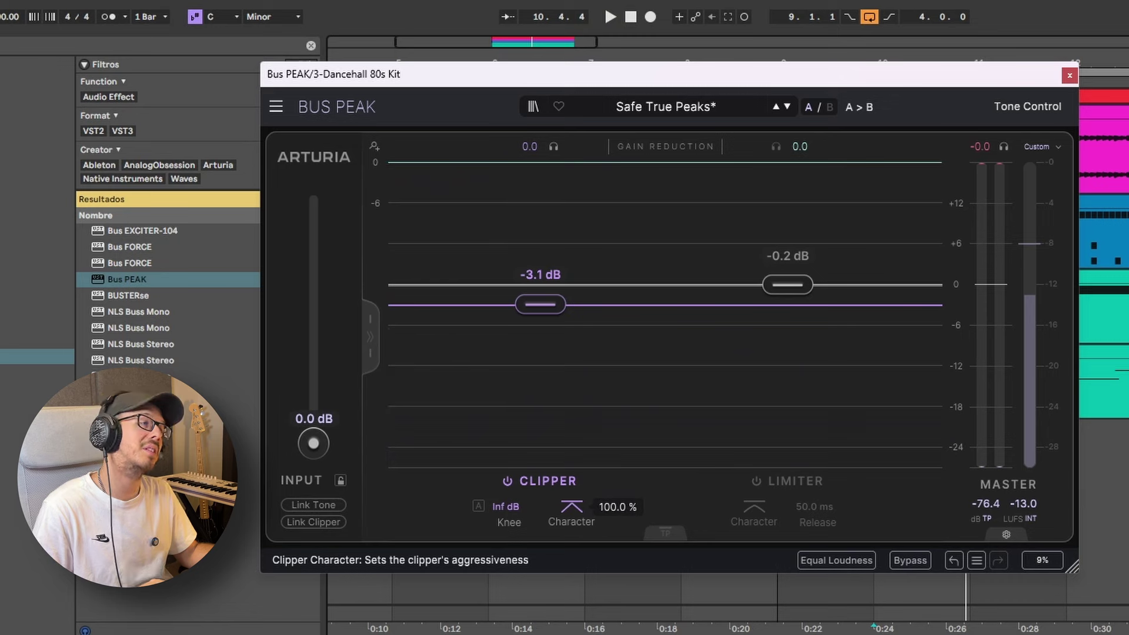
key("space")
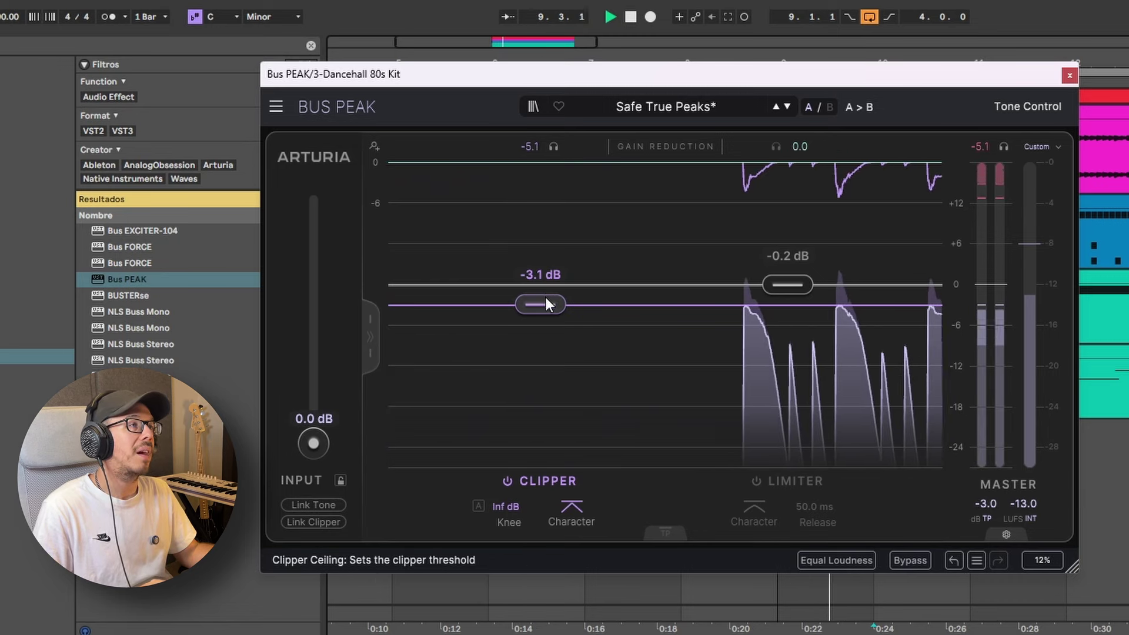
left_click_drag(542, 304, 541, 329)
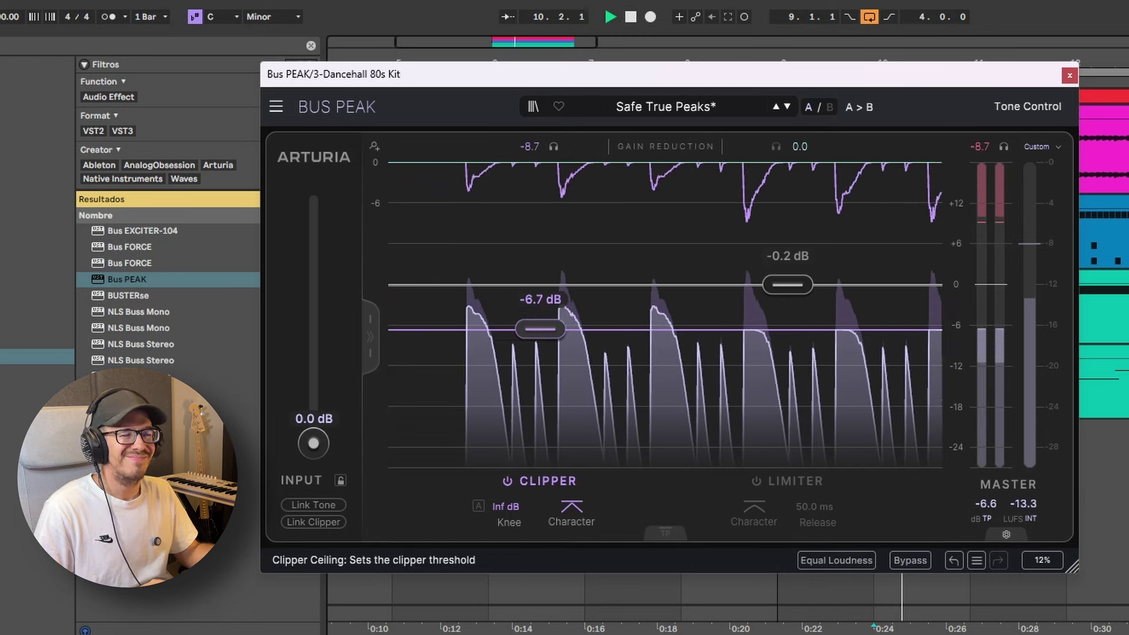
- Raise the clipper ceiling to -3.6 dB and play the loop
left_click_drag(541, 329, 541, 312)
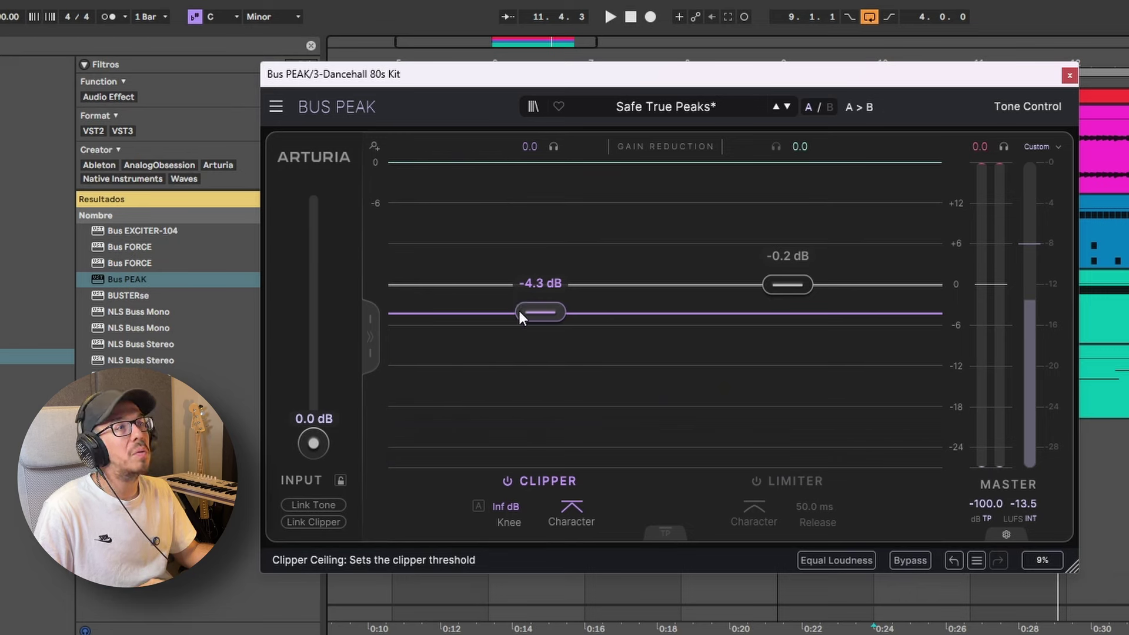
mouse_move(530, 316)
left_mouse_down()
mouse_move(529, 302)
mouse_move(529, 311)
left_mouse_up()
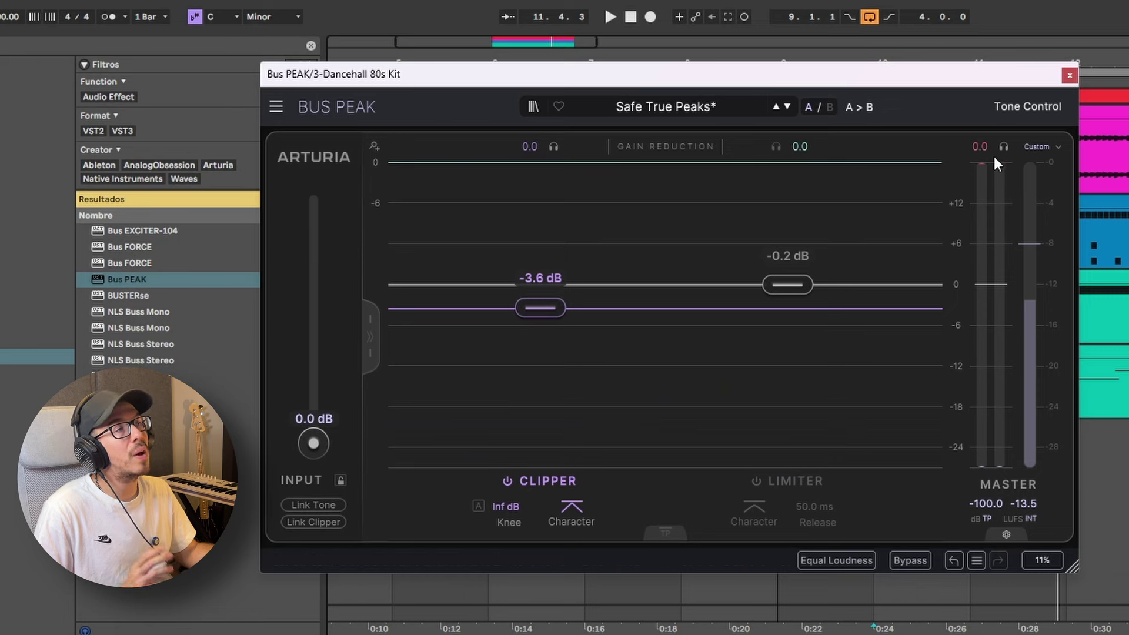
key("space")
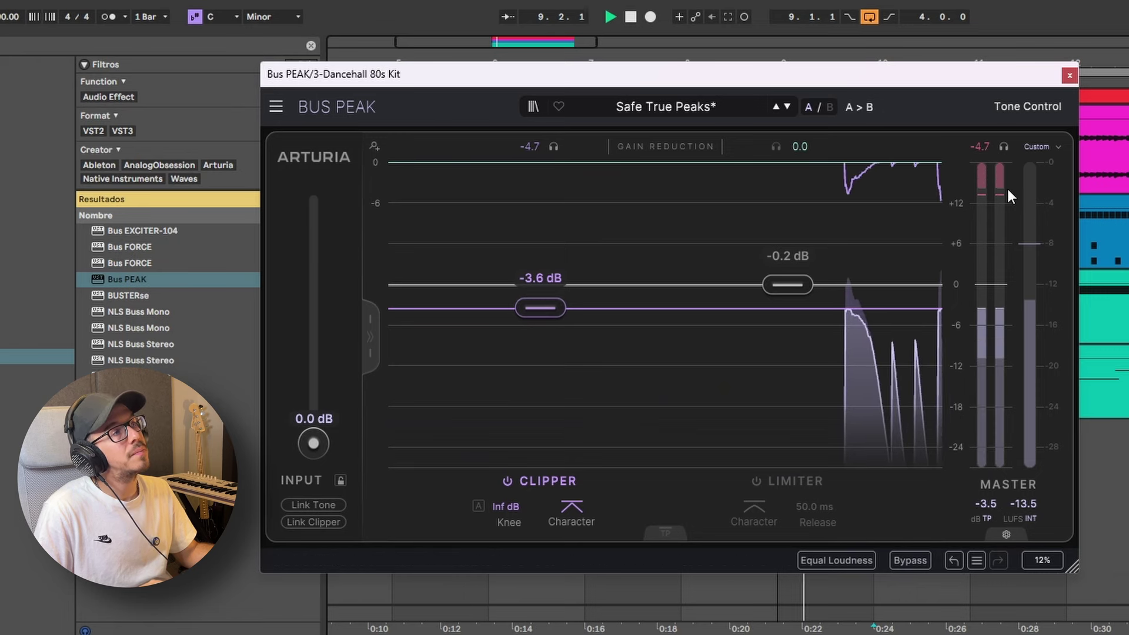
- Audition only the change made by the processing with Delta Listen, and compare it with the normal drum output
key("space")
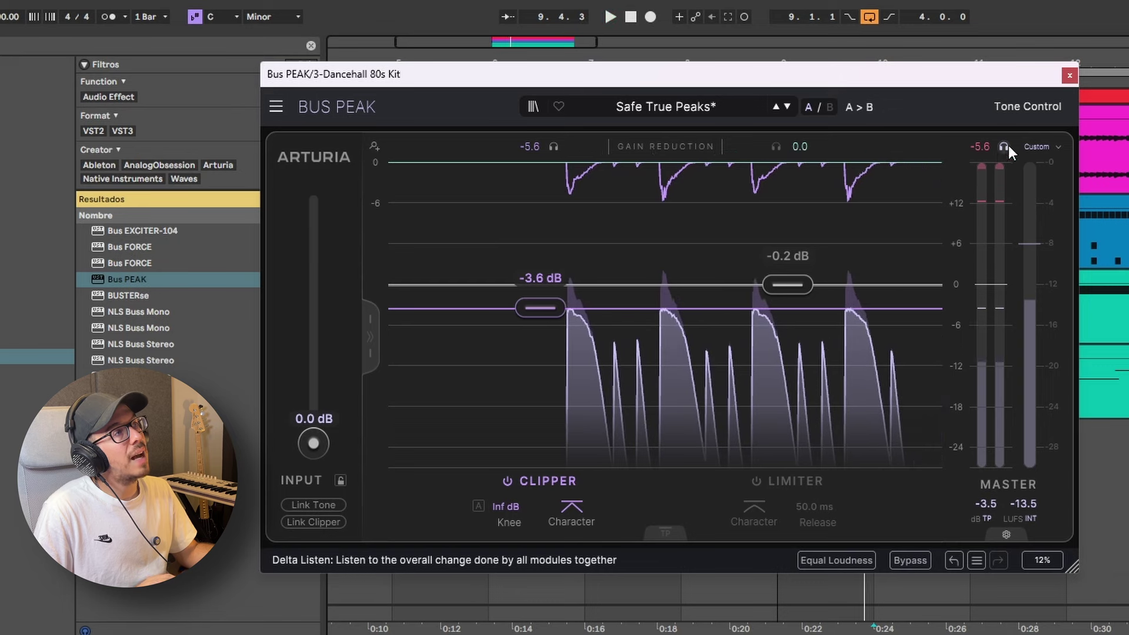
left_click(1004, 146)
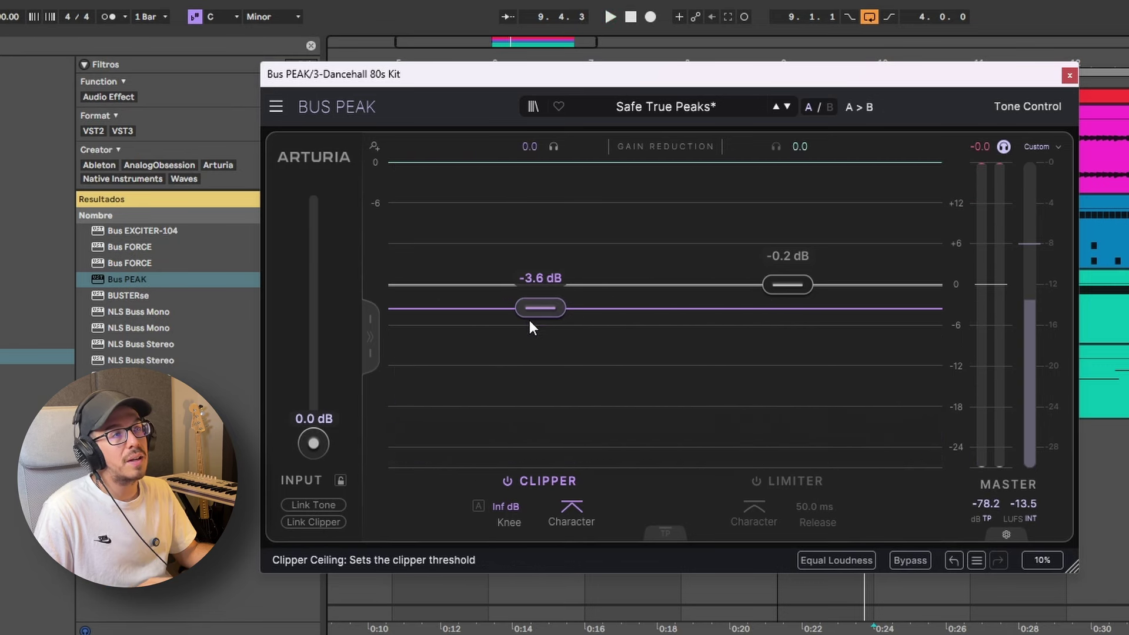
key("space")
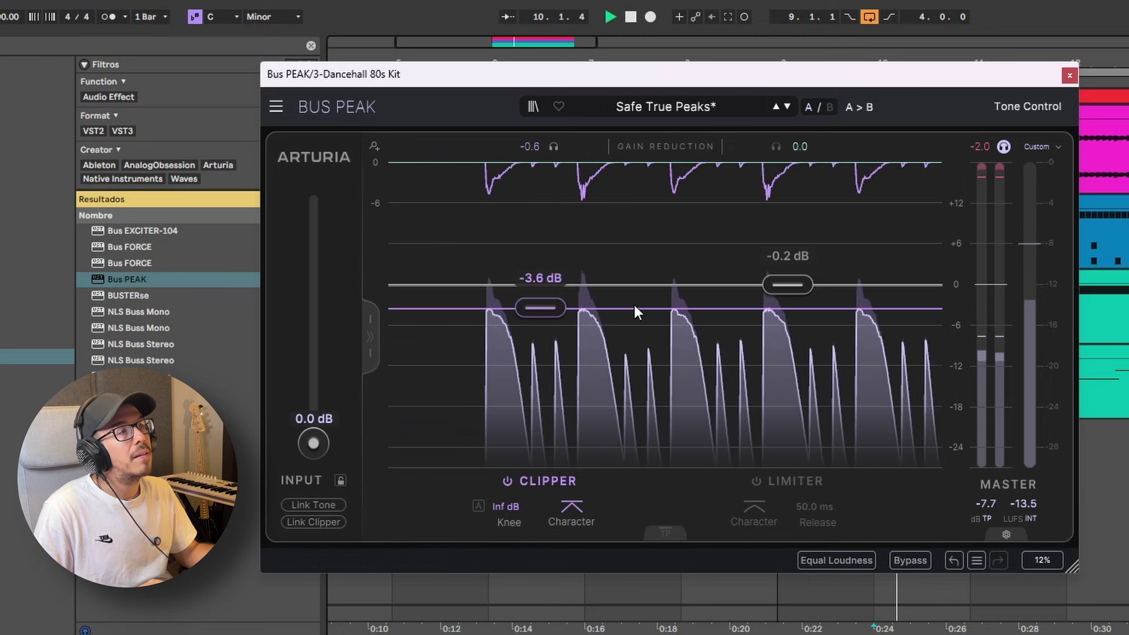
key("space")
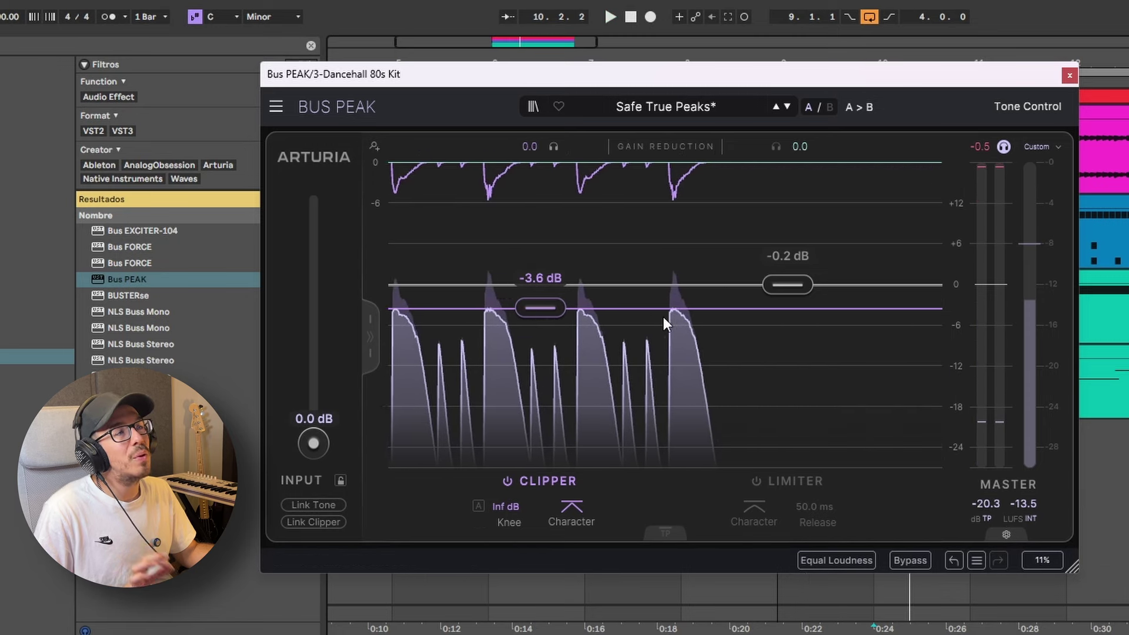
key("space")
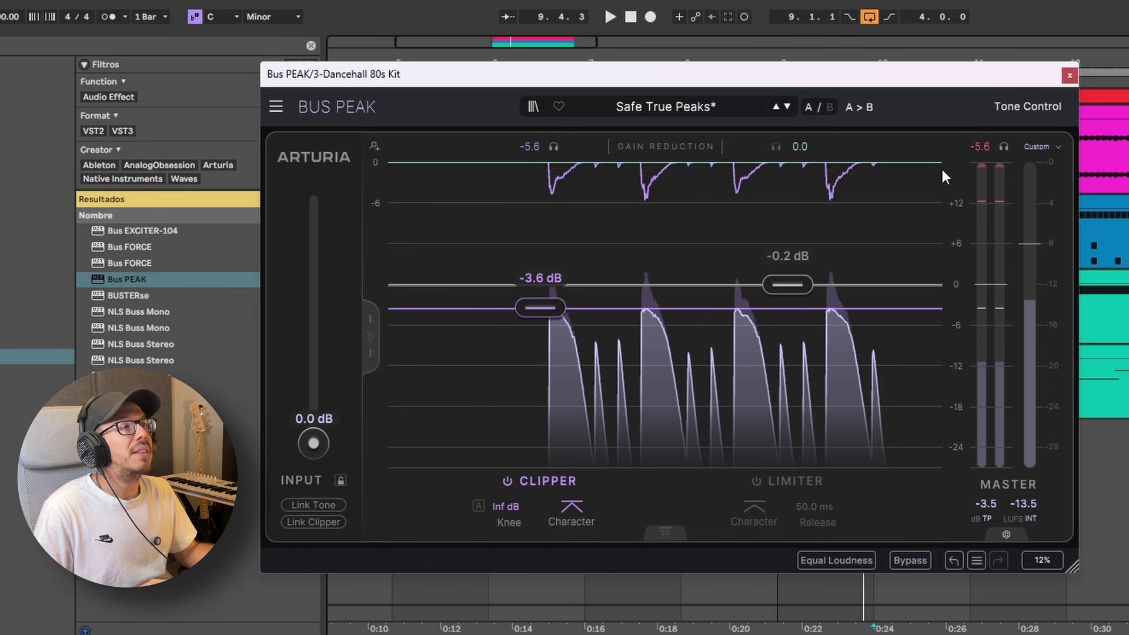
key("space")
- Reset the clipper ceiling to 0.0 dB and replace the clipper with the limiter at a -7.6 dB ceiling
left_click_drag(551, 289, 550, 265)
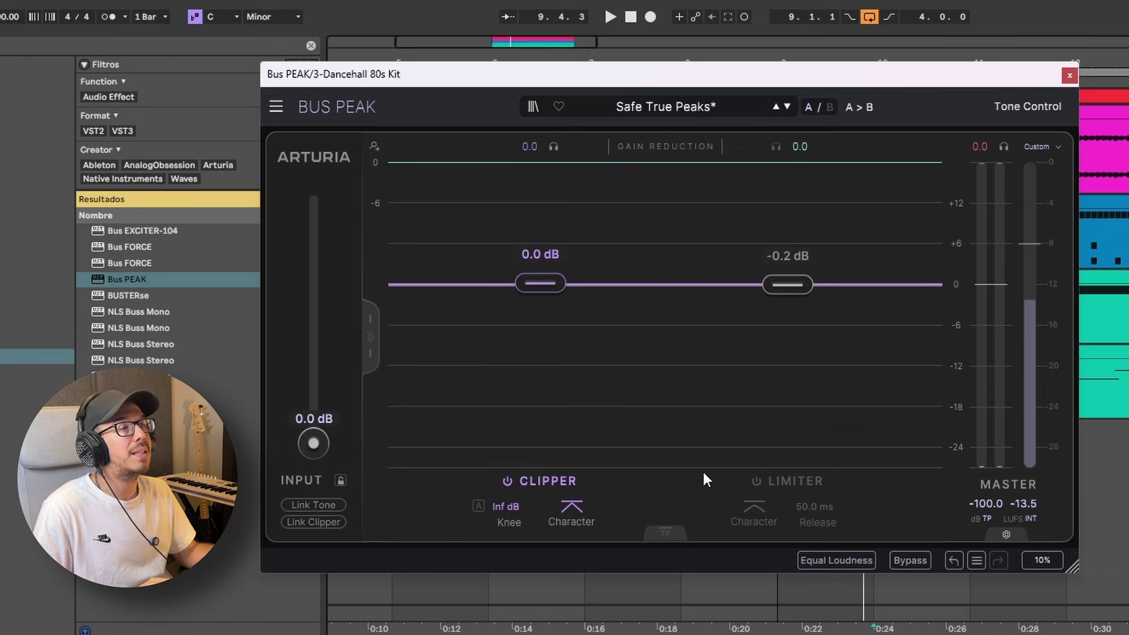
left_click(503, 484)
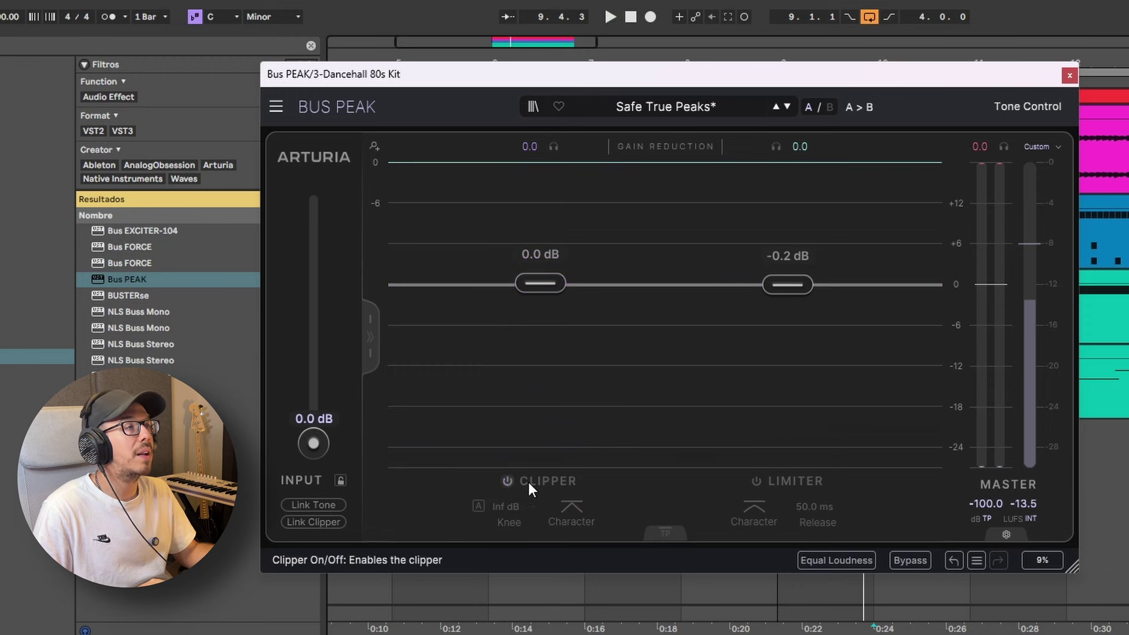
left_click(755, 481)
left_click_drag(787, 284, 788, 335)
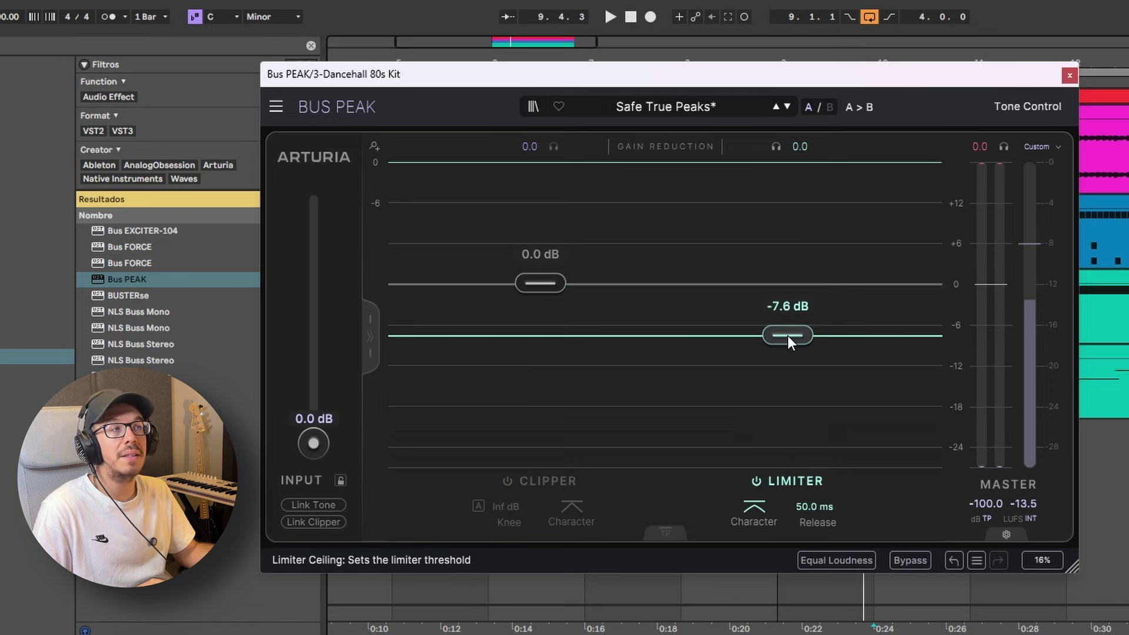
- Play the loop and compare the drums with the limiter bypassed and active
key("space")
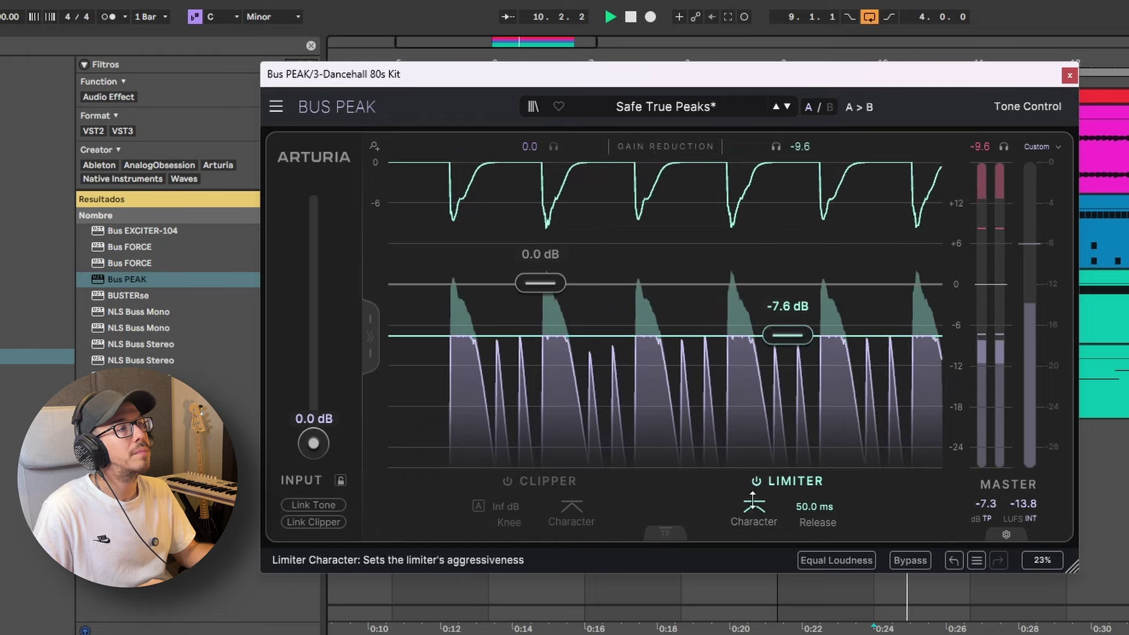
left_click(757, 478)
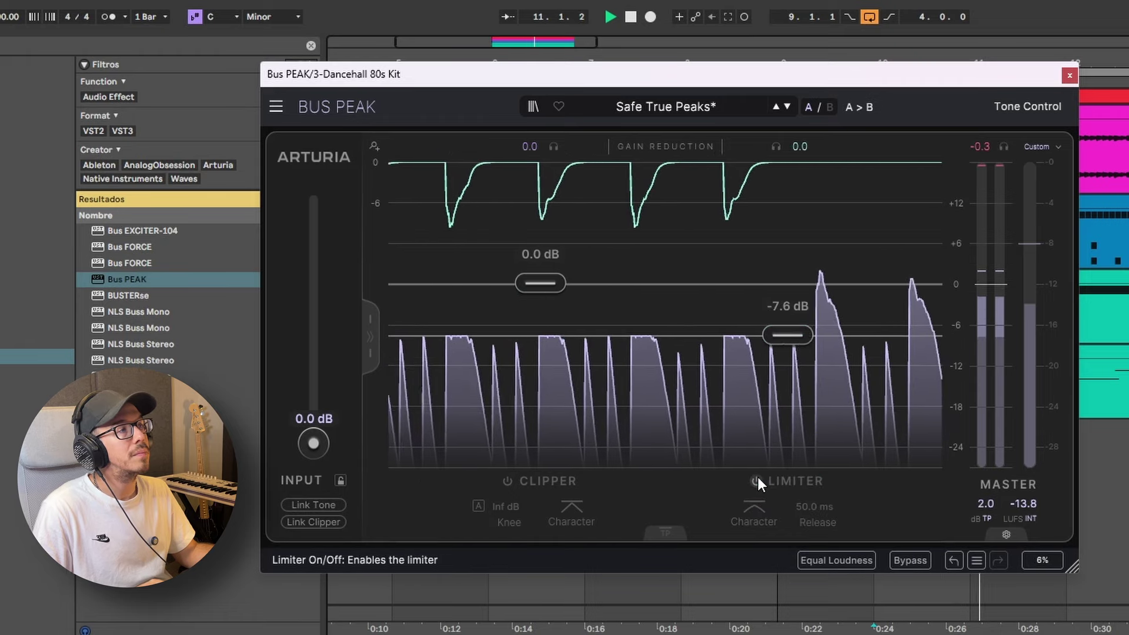
left_click(756, 480)
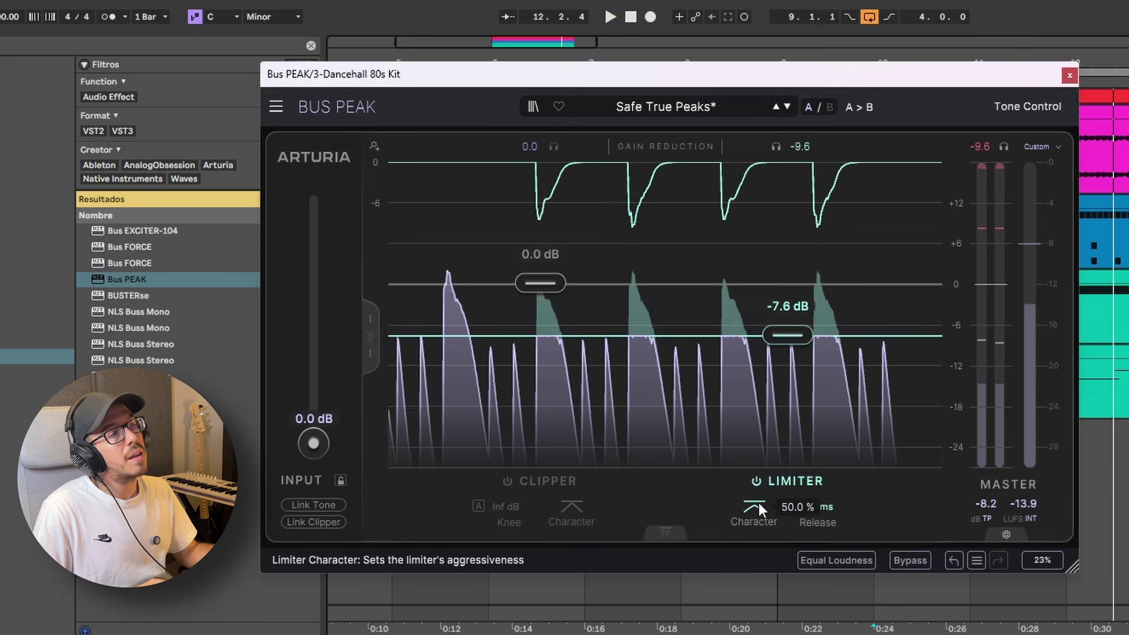
key("space")
- Try a limiter character of 100% and raise the limiter ceiling to -5.8 dB during playback
left_click_drag(755, 502, 756, 517)
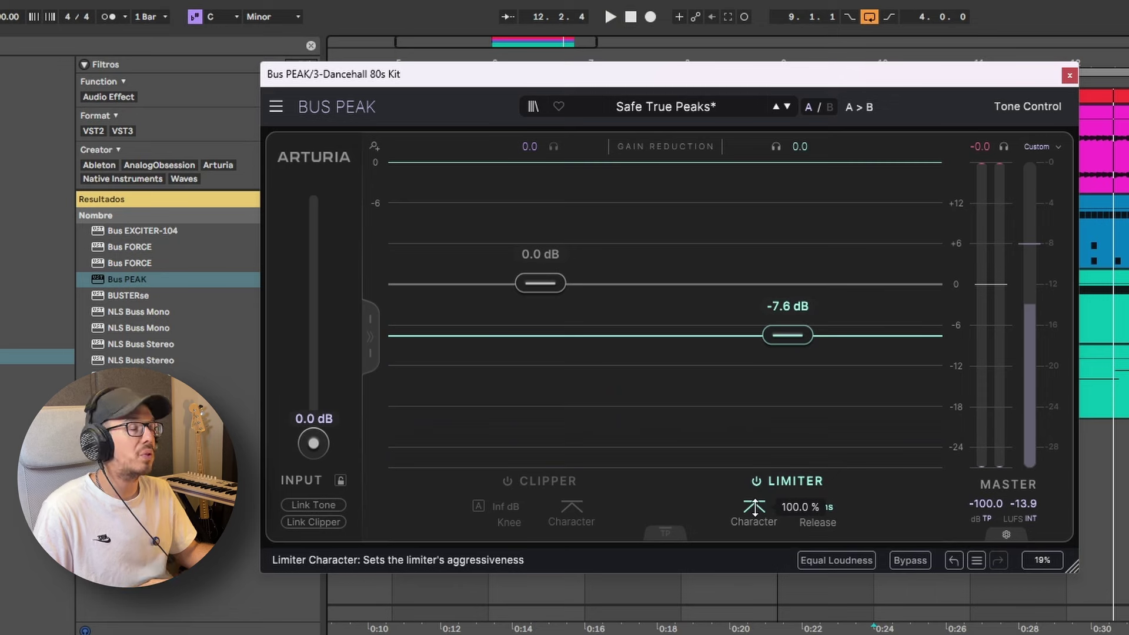
key("space")
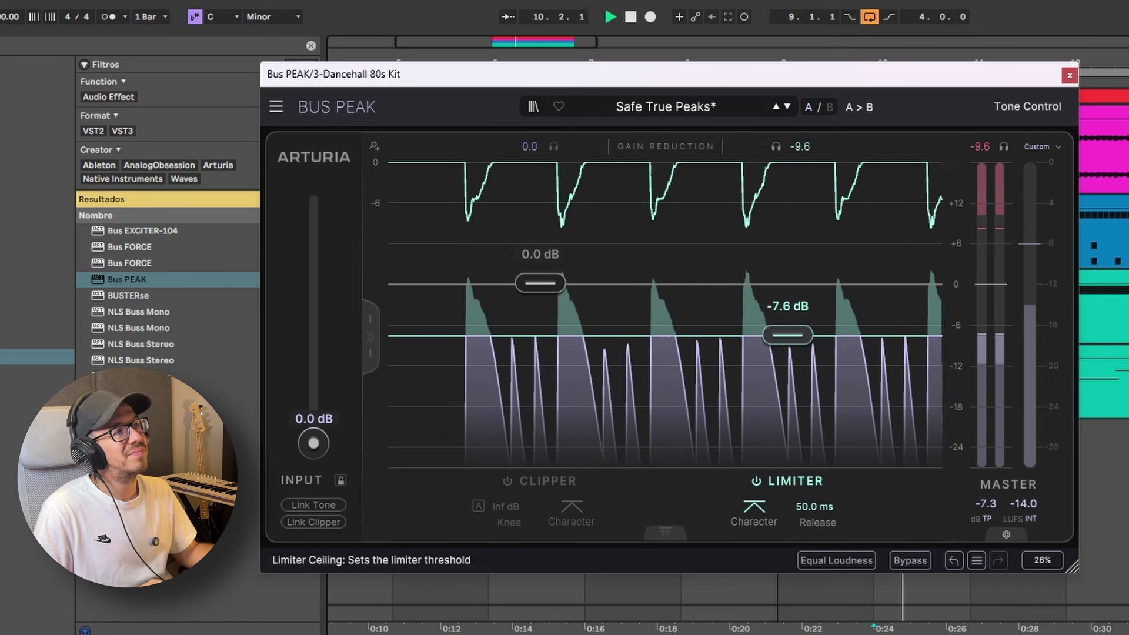
mouse_move(787, 335)
left_mouse_down()
mouse_move(787, 314)
mouse_move(787, 323)
left_mouse_up()
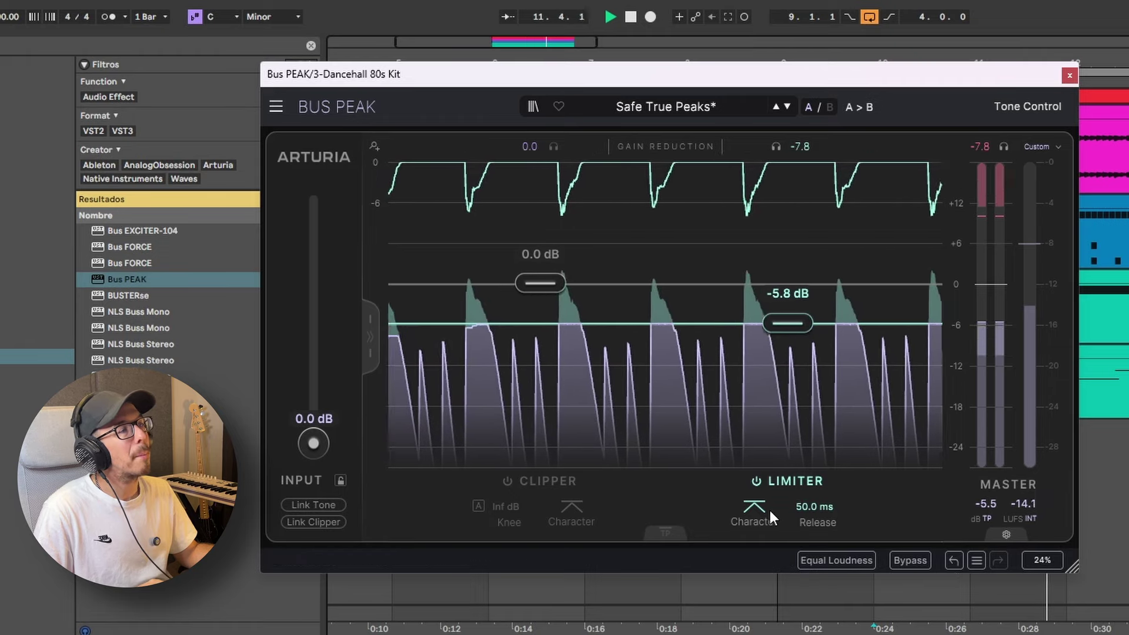
- Lower the limiter character to 0.0% while listening to the drums, and stop playback
left_click_drag(770, 510, 771, 550)
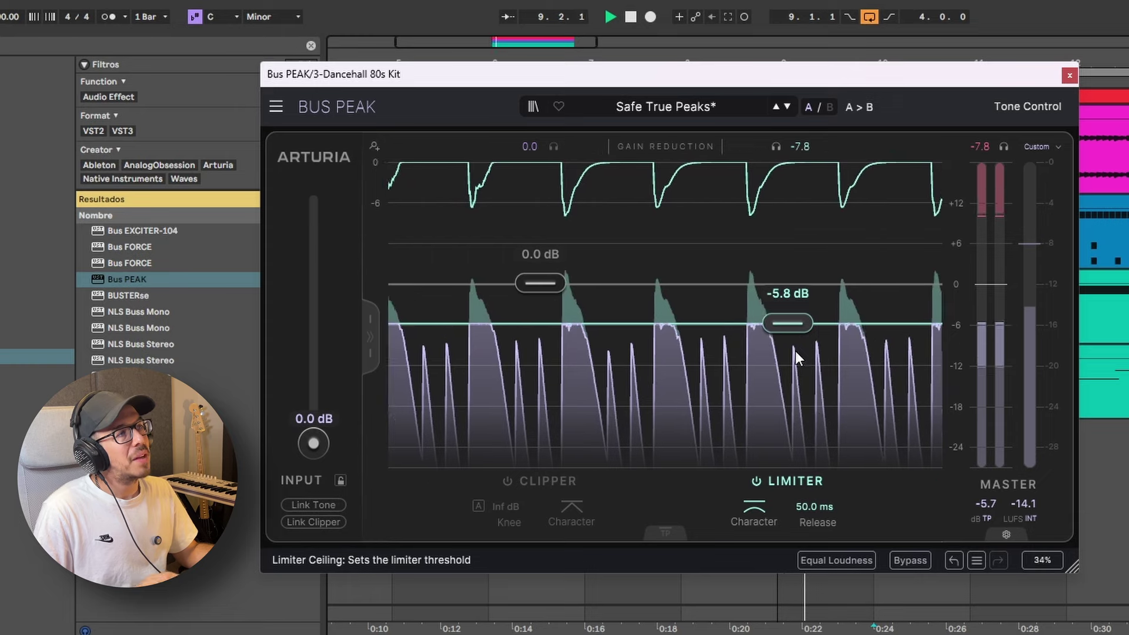
key("space")
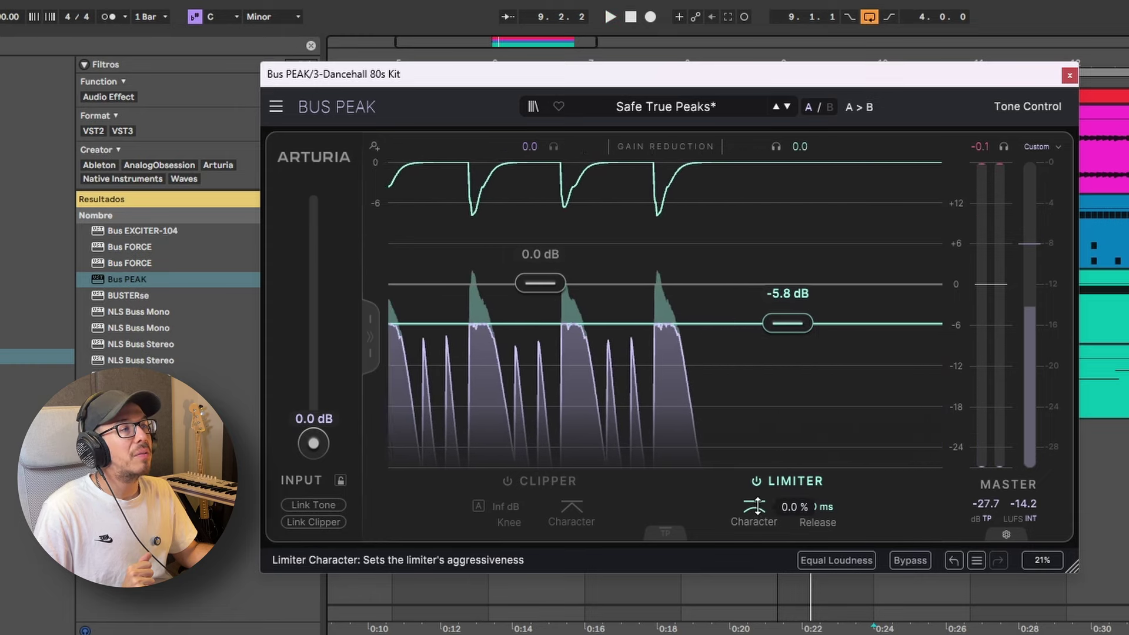
left_click_drag(757, 506, 756, 468)
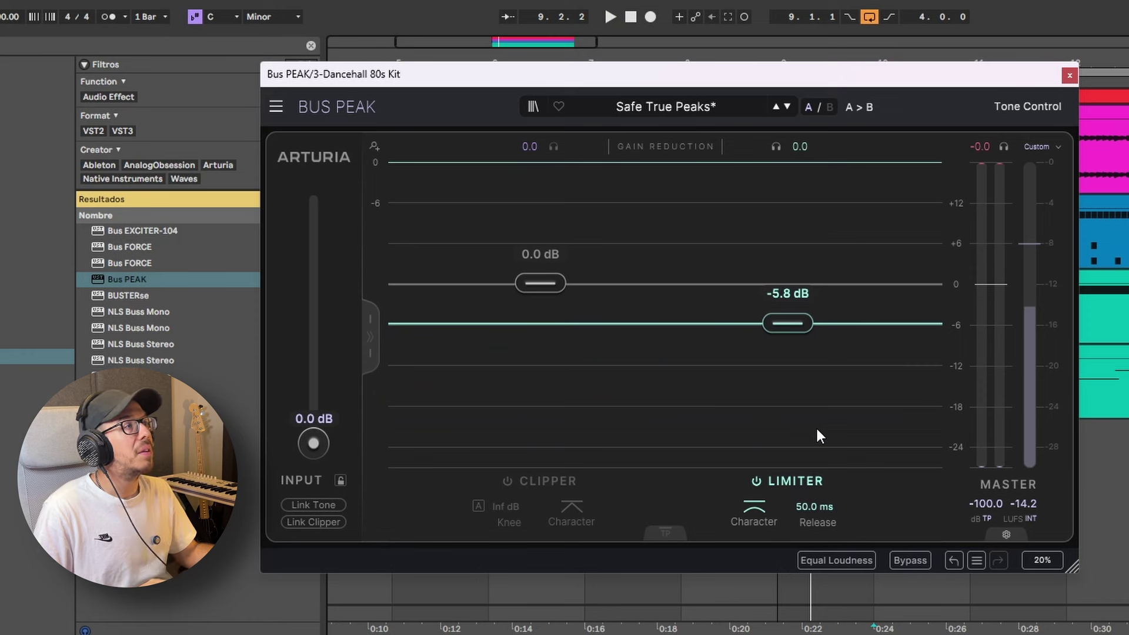
- Expand Bus PEAK's tone section and enable both the Bass and Treble bands
left_click(369, 335)
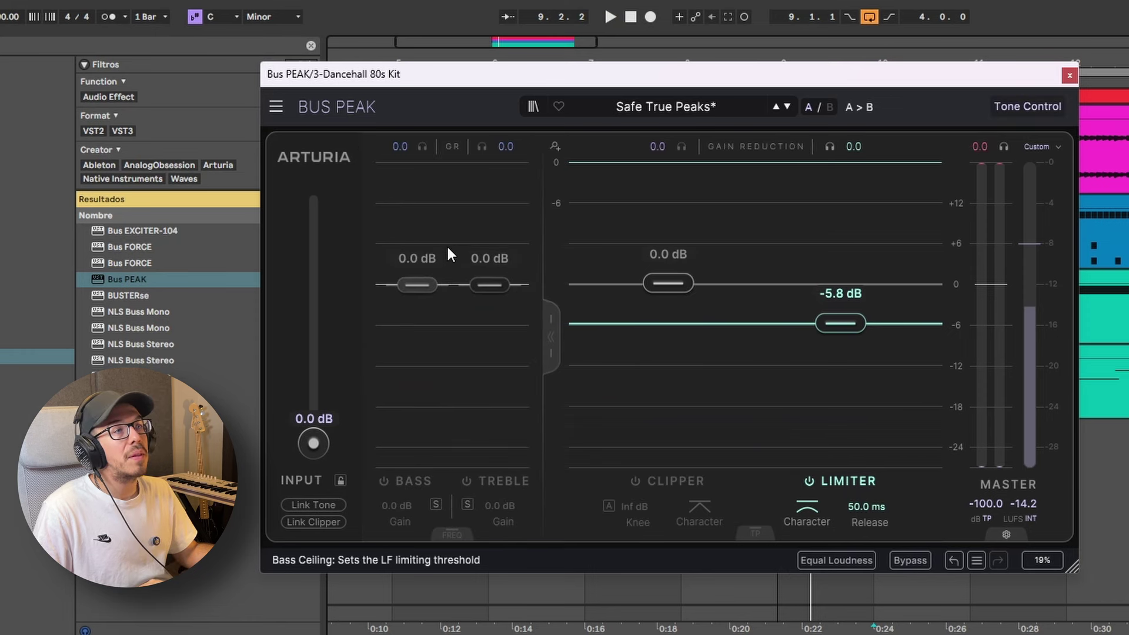
left_click(383, 482)
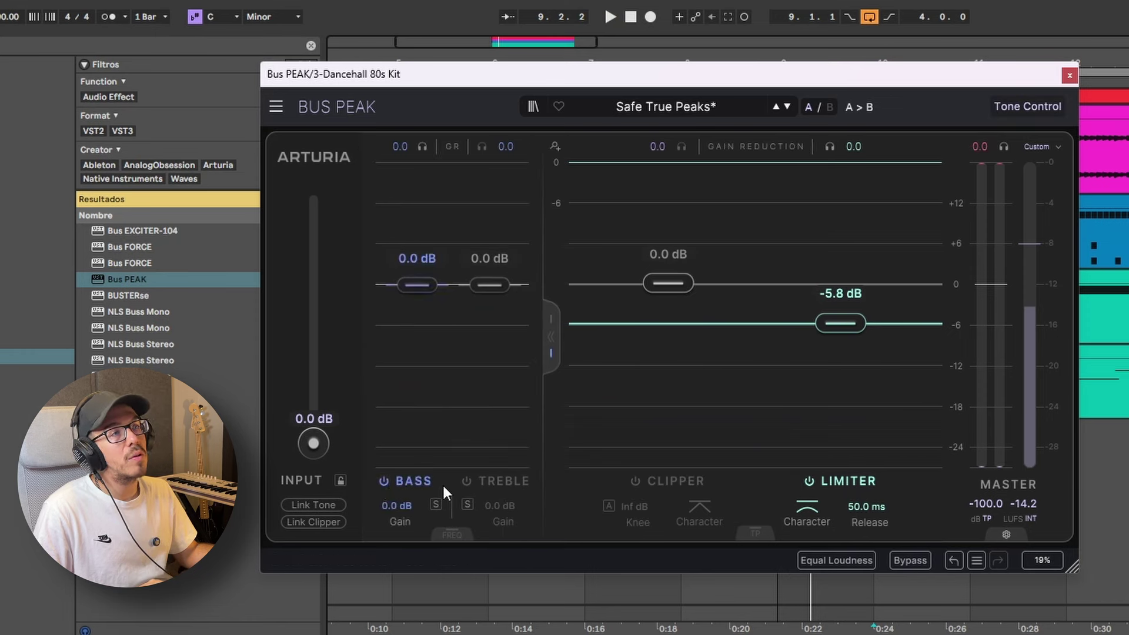
left_click(472, 486)
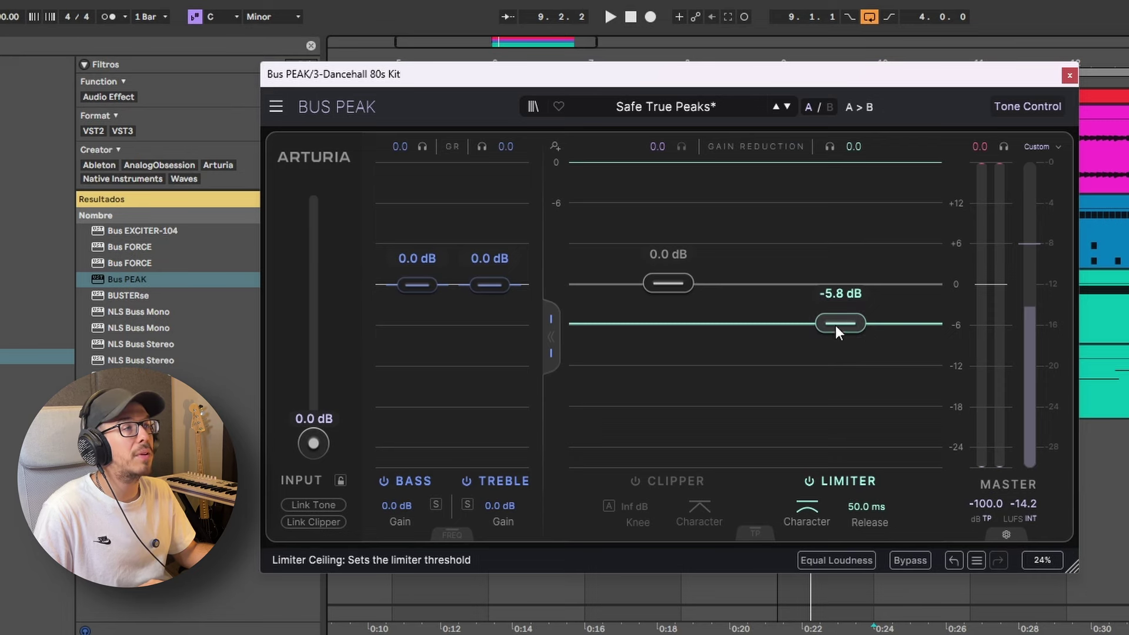
- Try limiter ceilings of -0.9 dB and -4.3 dB on the drums
left_click_drag(835, 326, 835, 292)
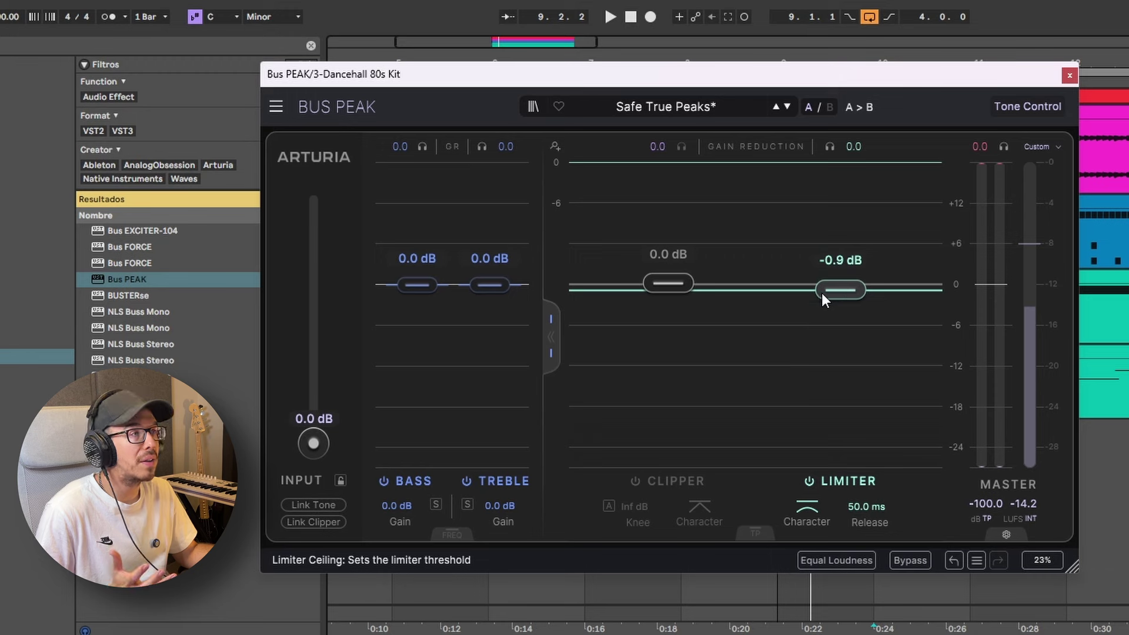
left_click_drag(841, 290, 840, 292)
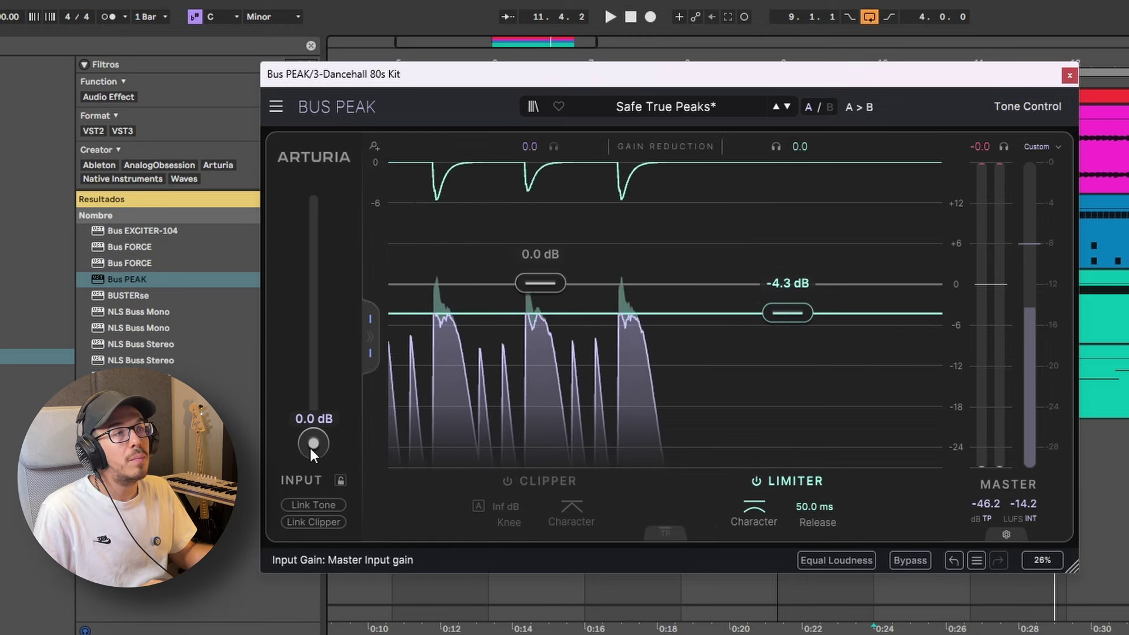
- Set the limiter ceiling to -1.0 dB and raise the input gain to 11.8 dB and on to 15.0 dB
left_click_drag(310, 448, 314, 364)
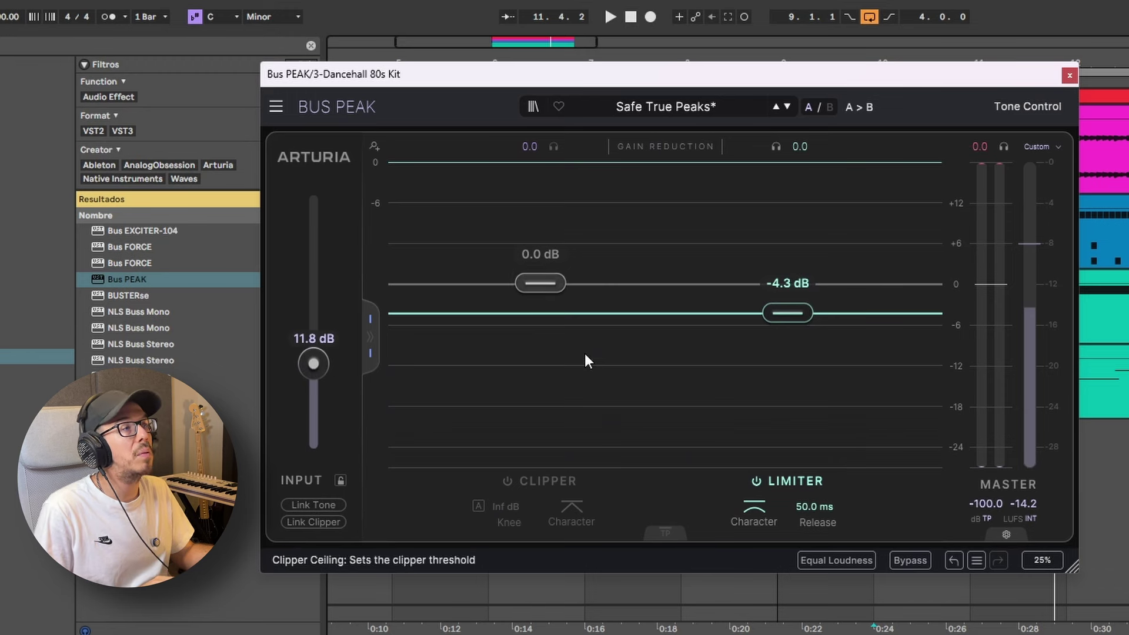
left_click_drag(776, 314, 787, 290)
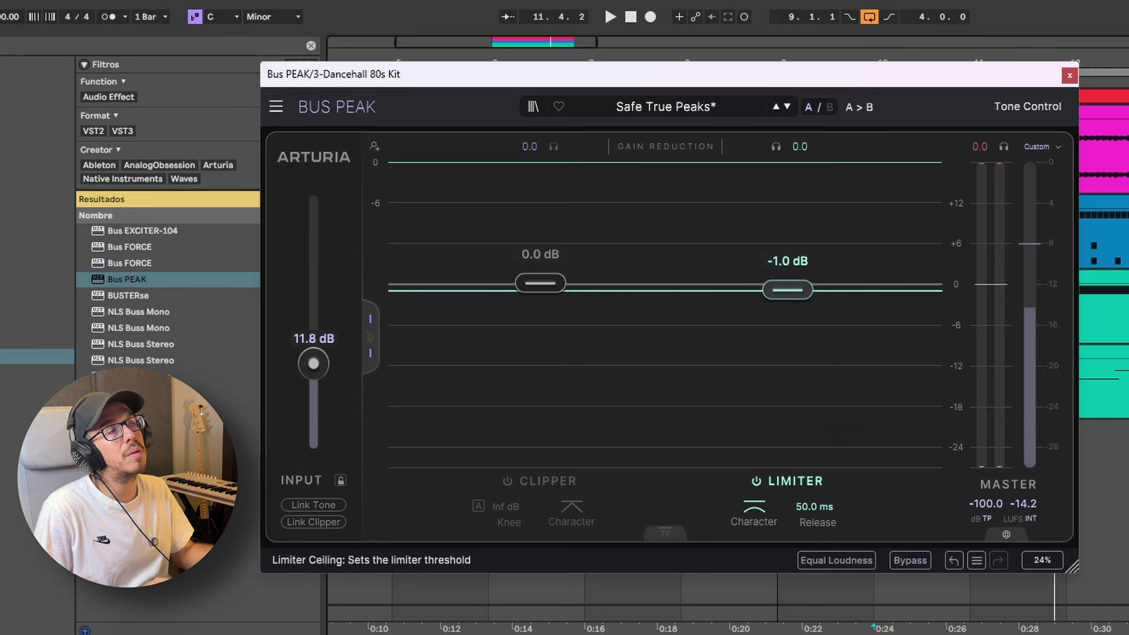
left_click_drag(302, 385, 302, 363)
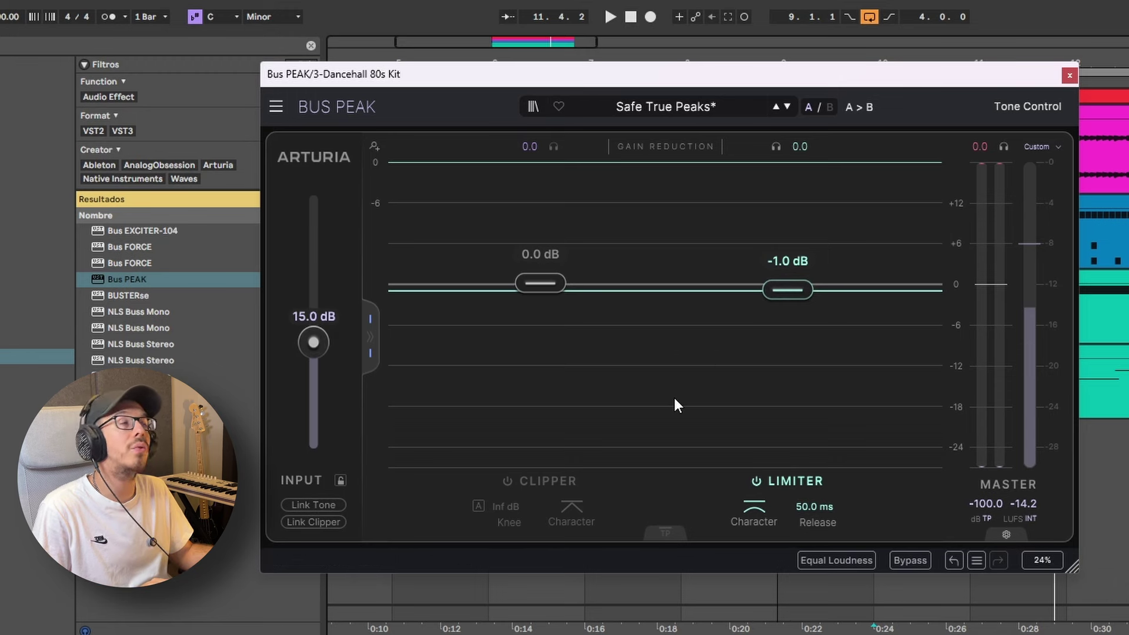
- Play the heavily driven drums, return the input gain to 0.0 dB, and stop playback
key("space")
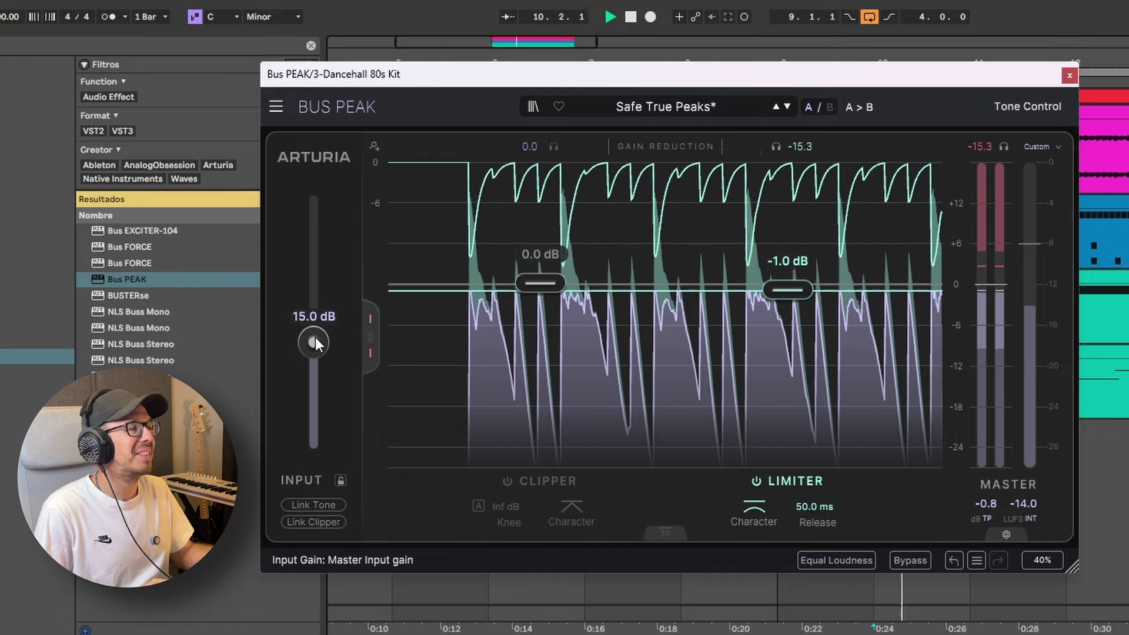
left_click_drag(316, 344, 318, 469)
key("space")
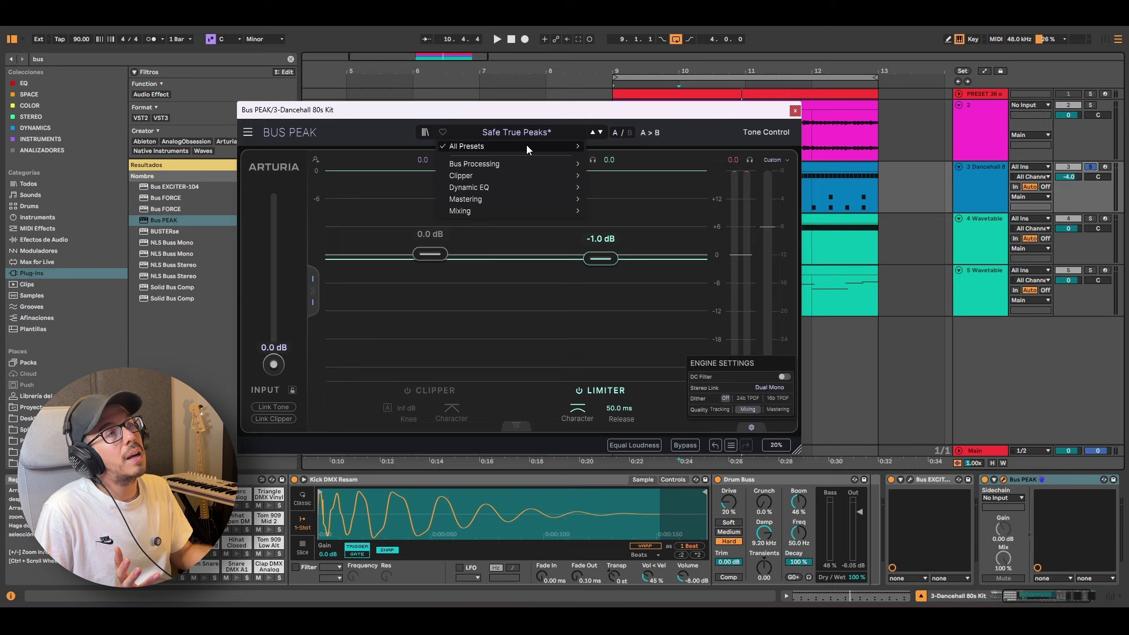
- Browse Bus PEAK's preset categories, including the Clipper and Mastering presets
mouse_move(526, 164)
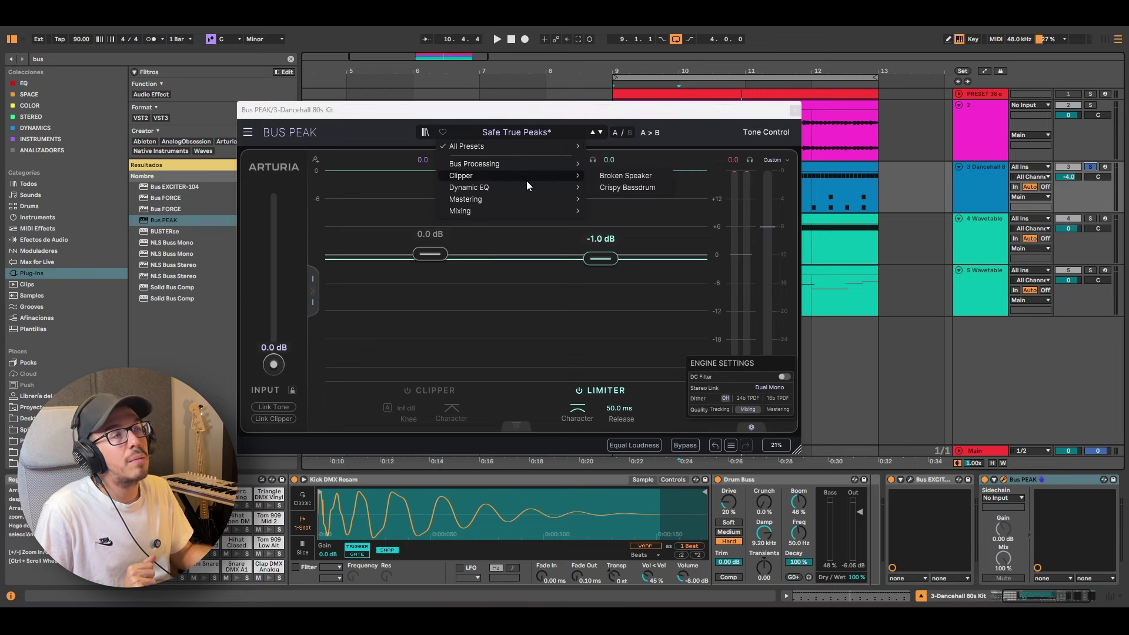
mouse_move(527, 202)
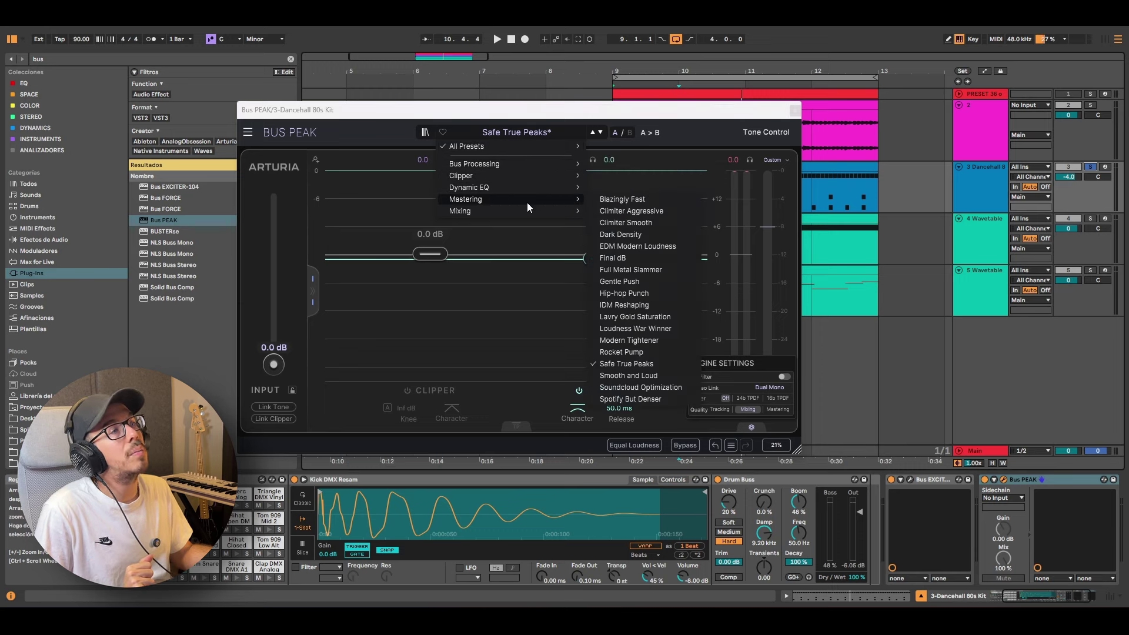